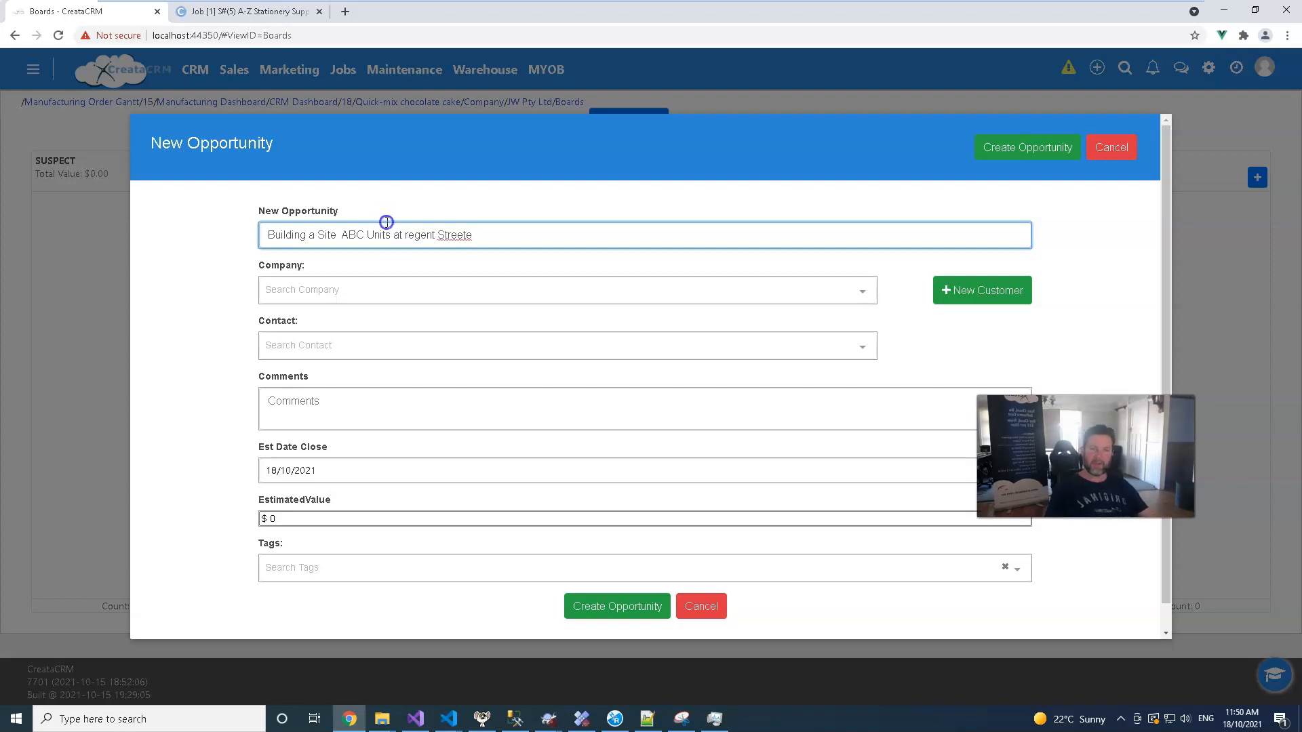
Set the new opportunity's company to Apple Inc
left_click(338, 290)
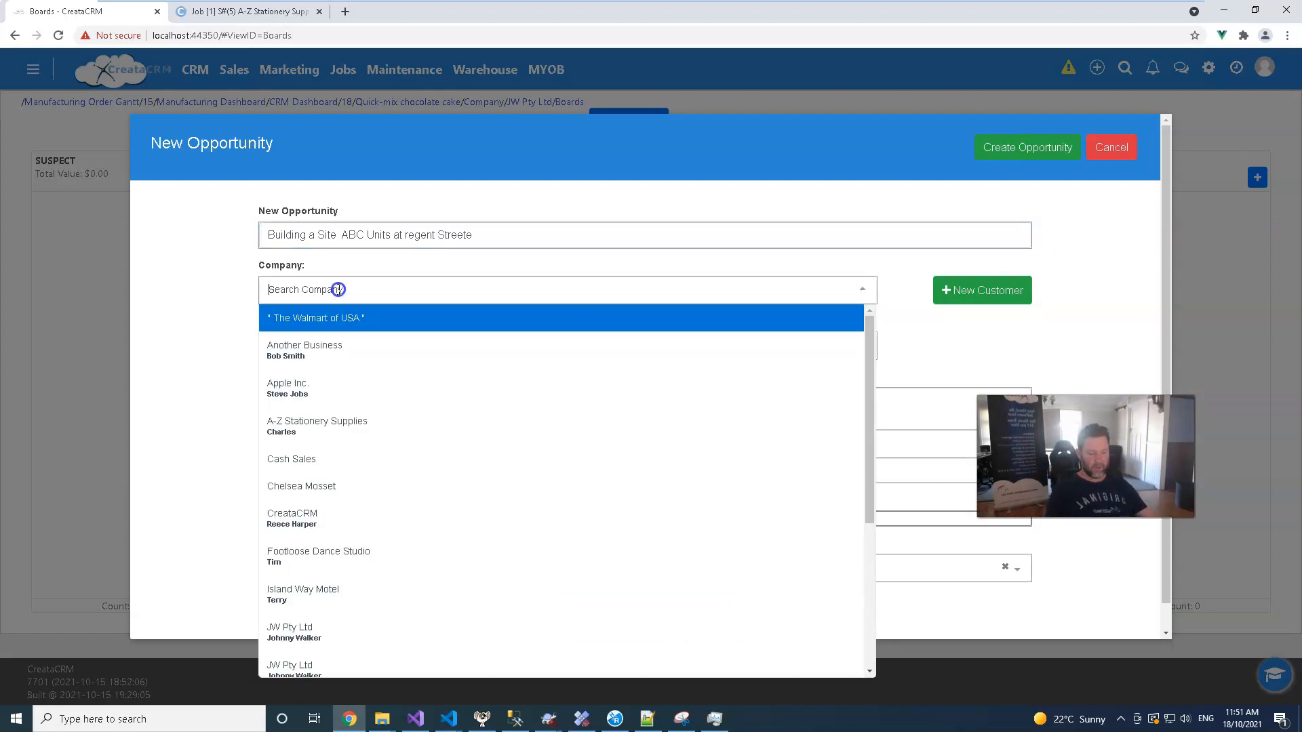
type("12")
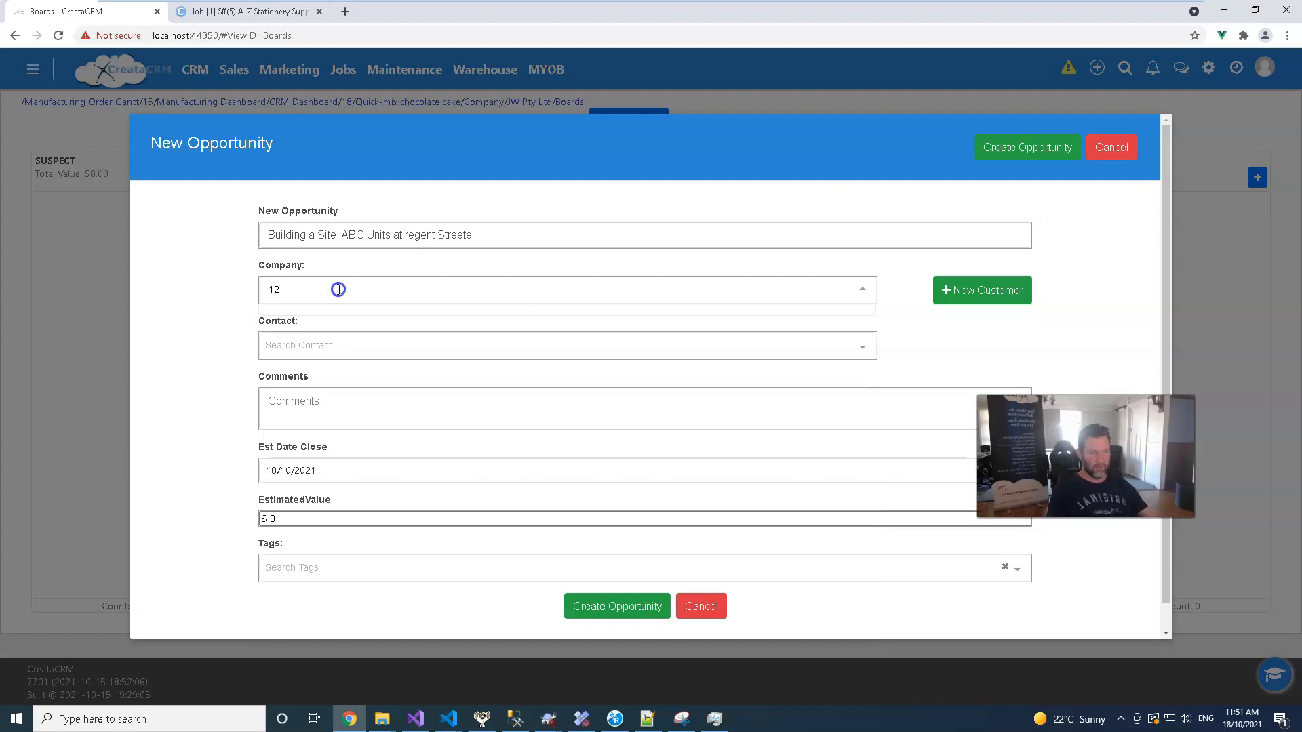
key("BackSpace")
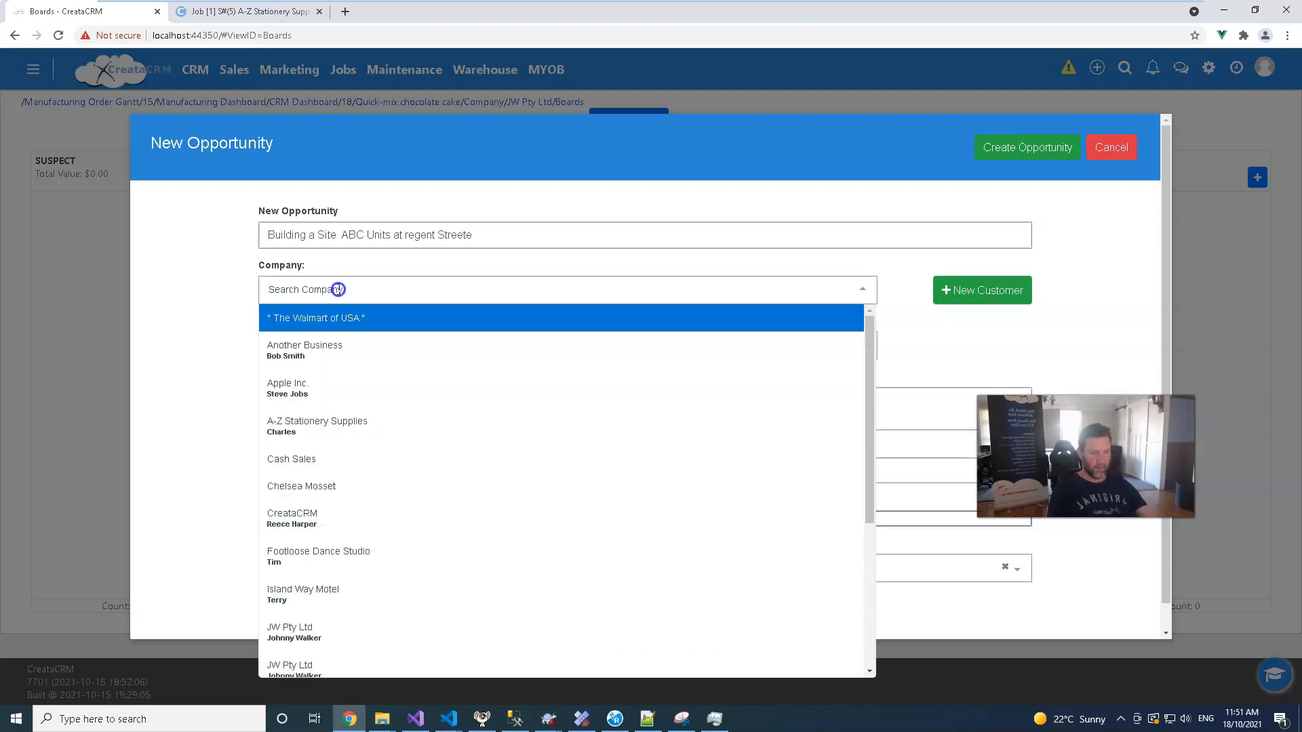
left_click(379, 388)
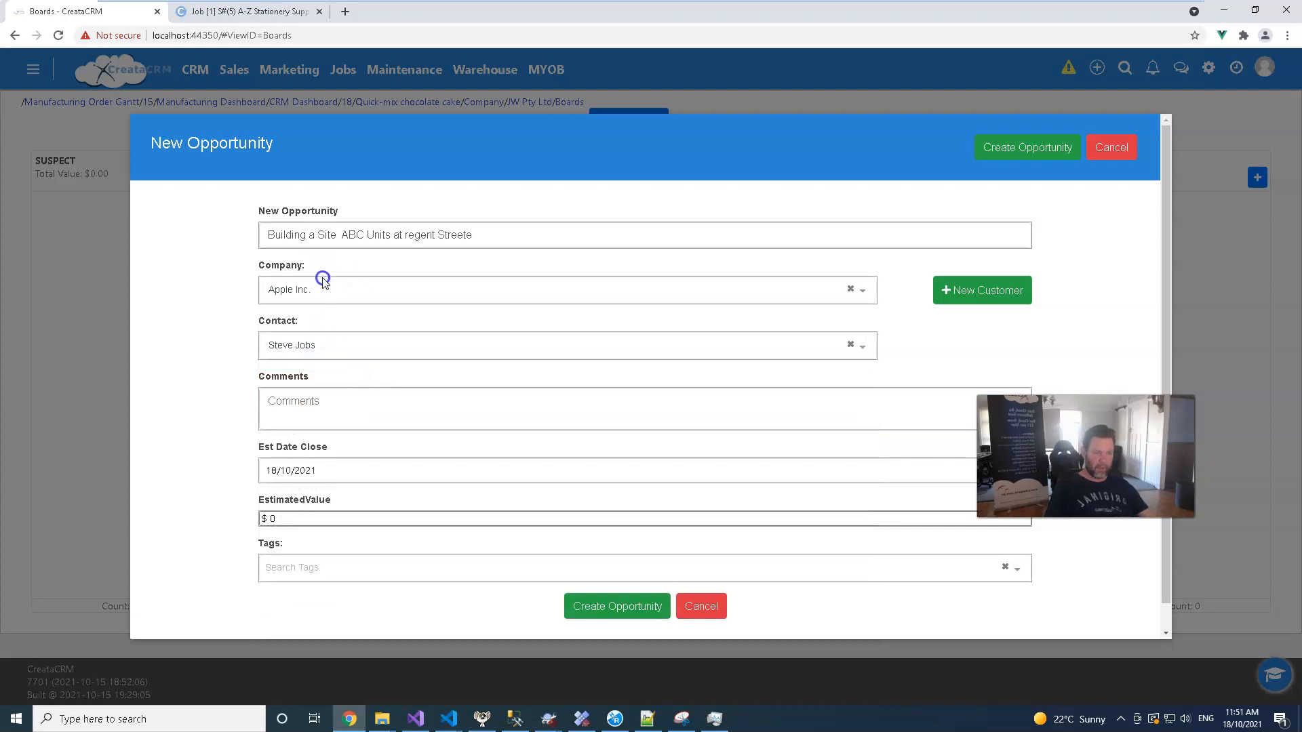
Create the opportunity with the comment "cxzcxzcxz" and an estimated value of 50000
left_click(376, 419)
type("cxzcxzcxz")
left_click(309, 518)
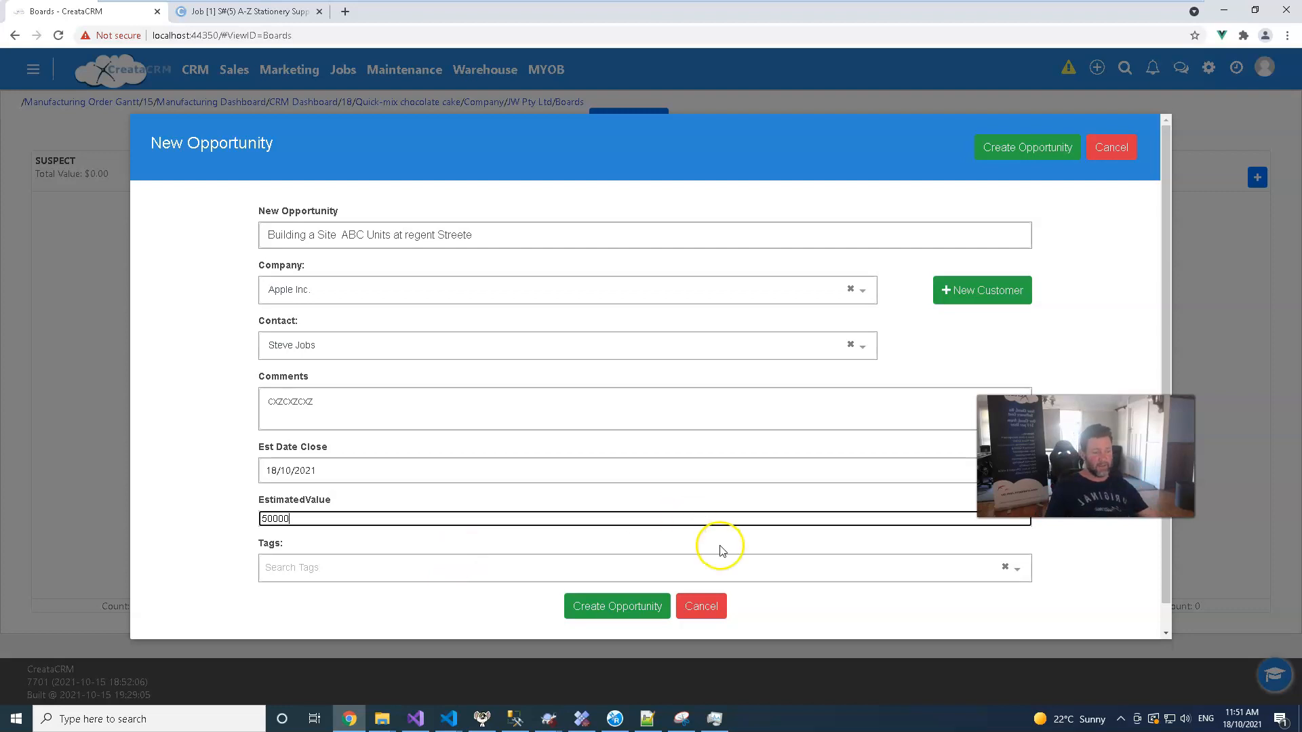
left_click(631, 605)
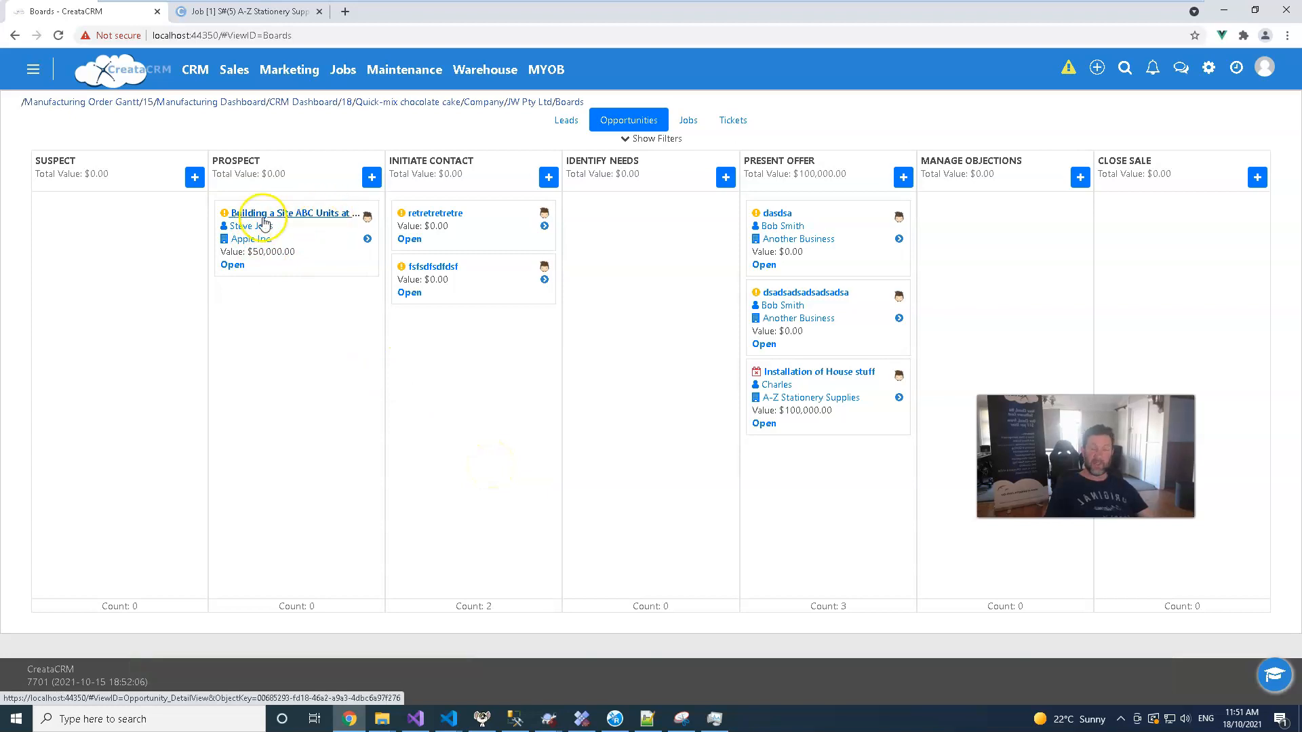
Move the Building a Site ABC Units opportunity to the Initiate Contact stage and look at its available email types
left_click_drag(299, 215, 464, 216)
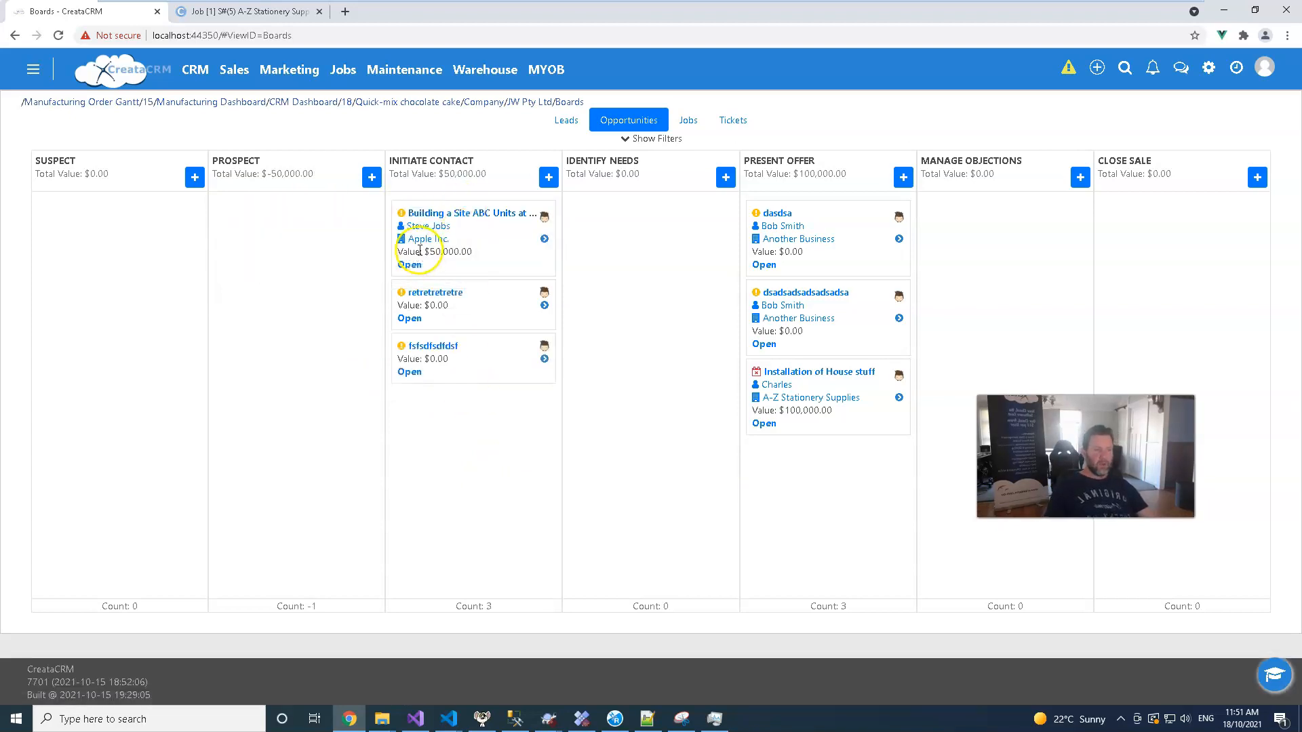
left_click(544, 238)
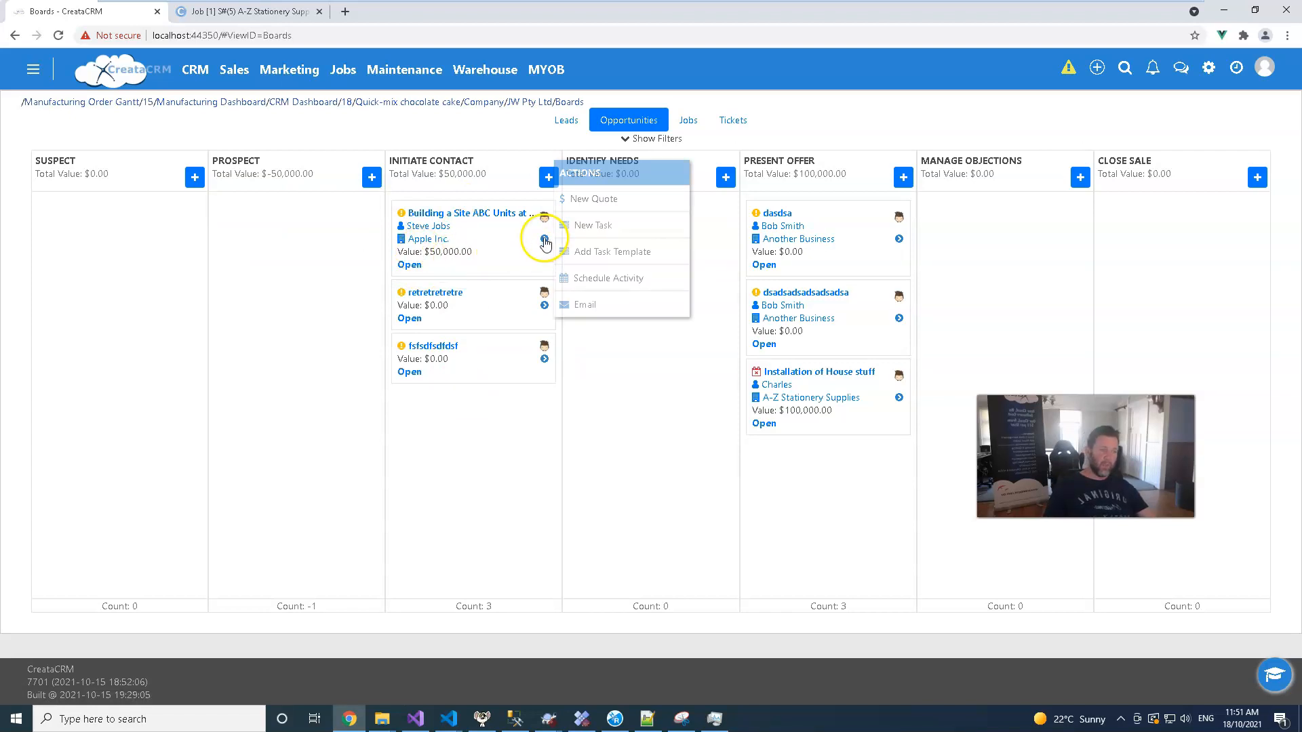
left_click(580, 304)
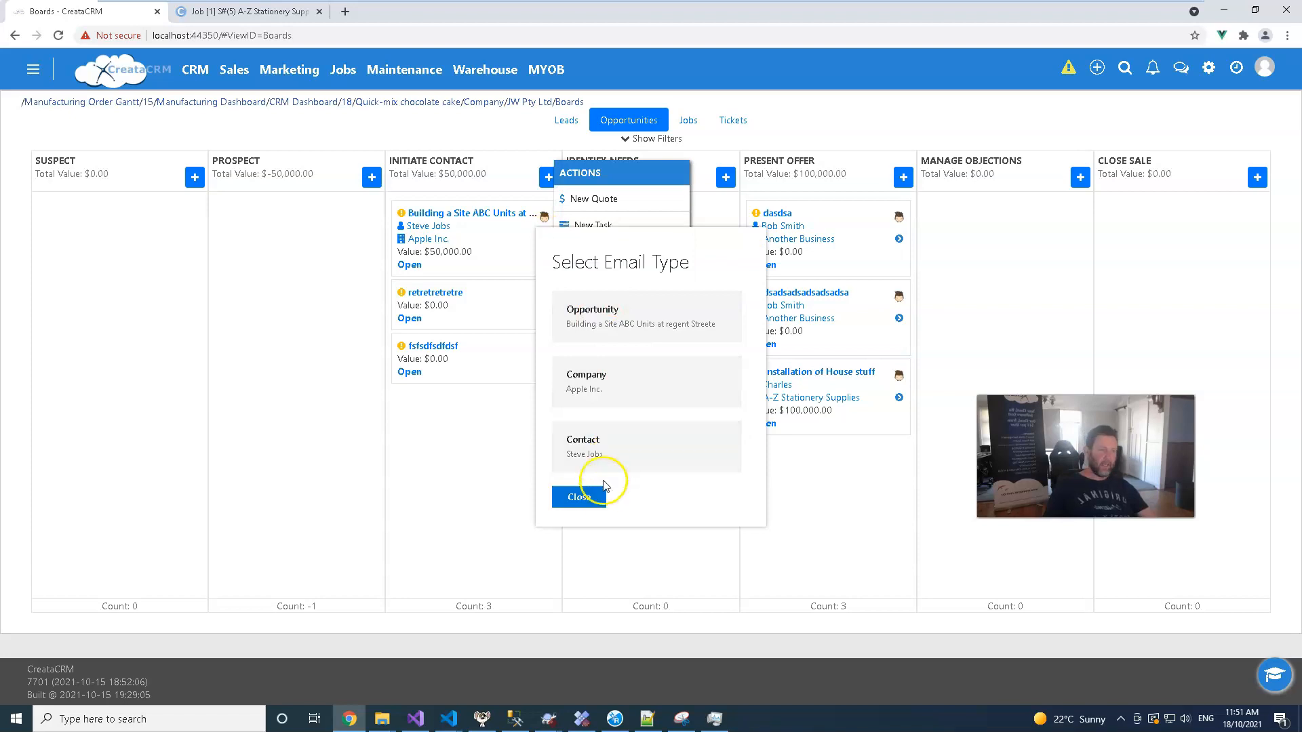
left_click(587, 497)
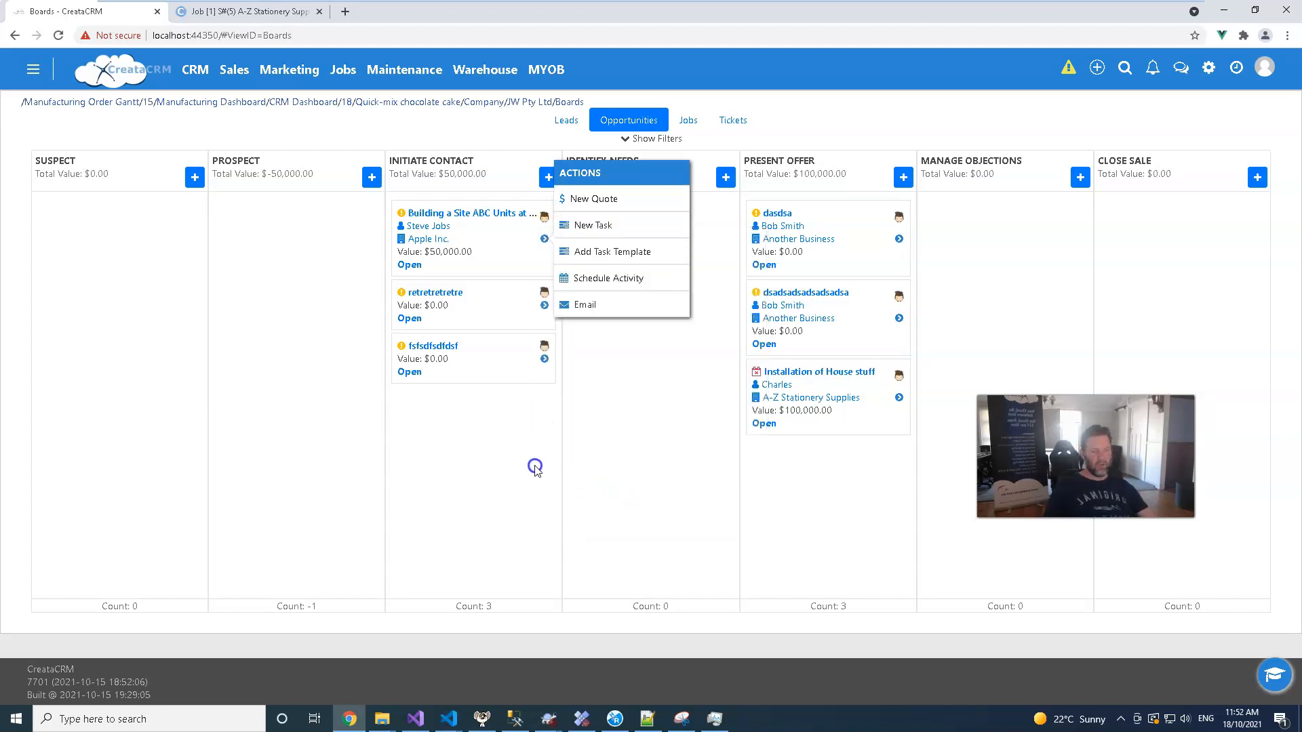
left_click(517, 551)
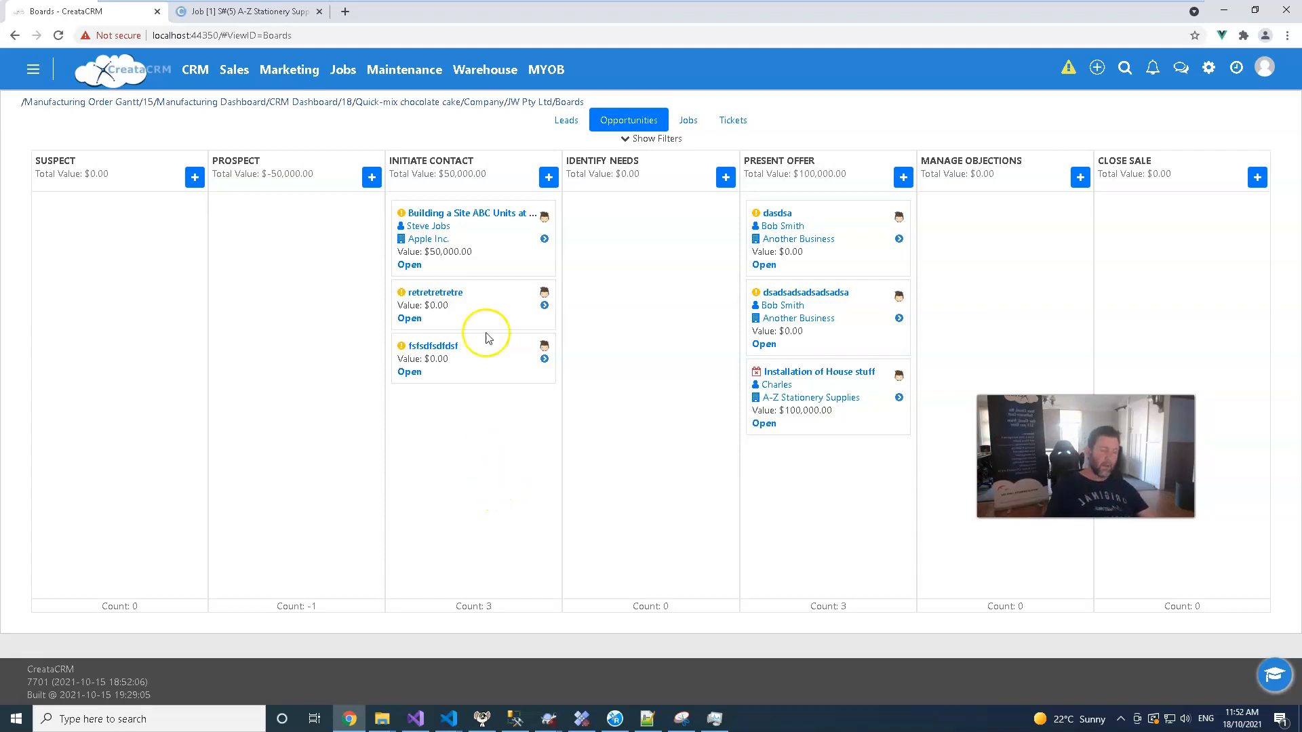
Open the Building a Site ABC Units opportunity and add the note "dasdsadsadsasad" to it
left_click(461, 214)
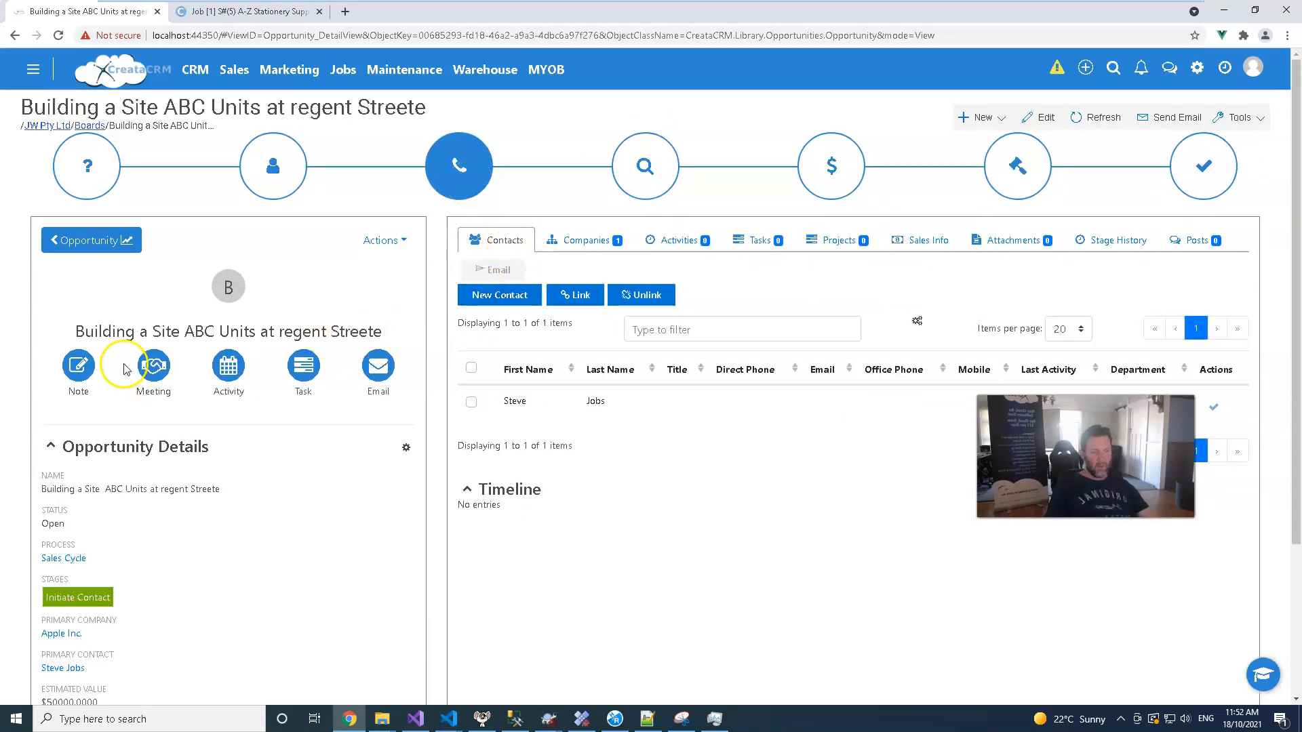
scroll(249, 409, "down", 1)
scroll(249, 409, "up", 1)
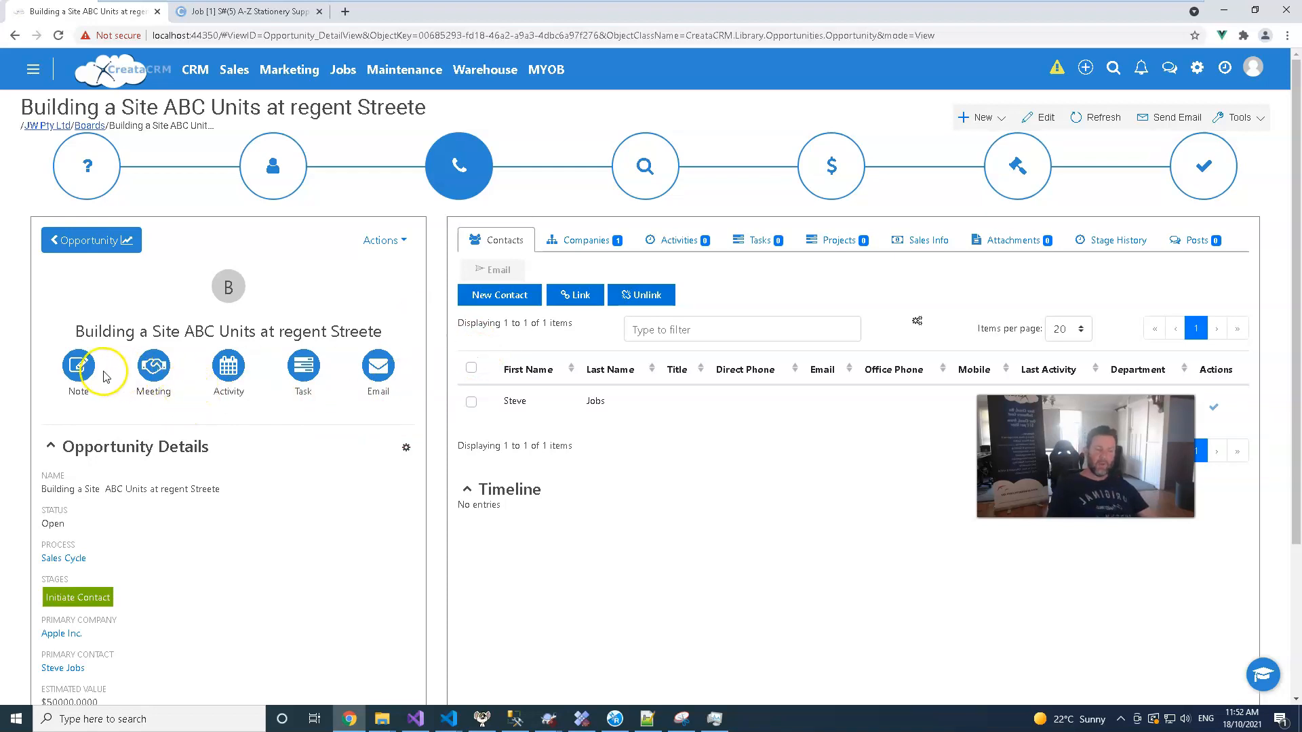
left_click(79, 365)
left_click(200, 270)
type("dasdsadsadsadsad")
left_click(600, 339)
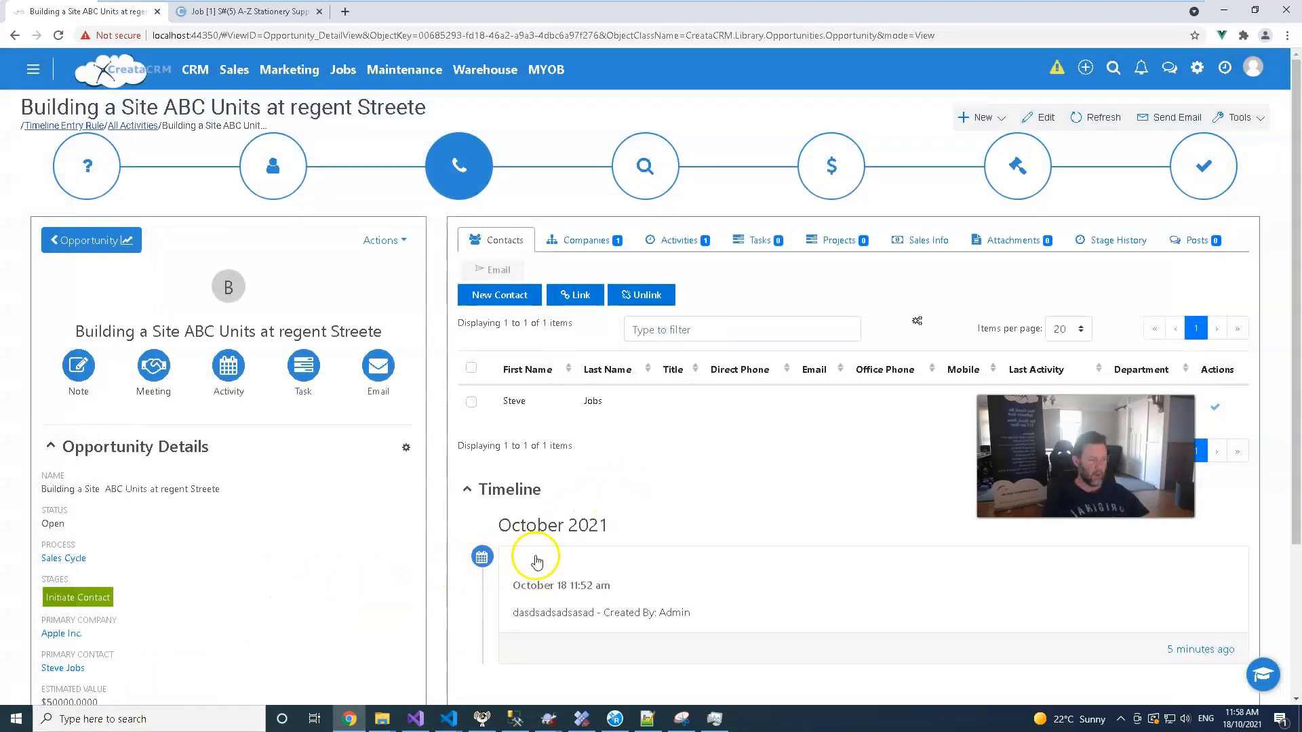
Review the opportunity's timeline and details, and examine its stage history
scroll(571, 614, "down", 1)
scroll(542, 542, "up", 1)
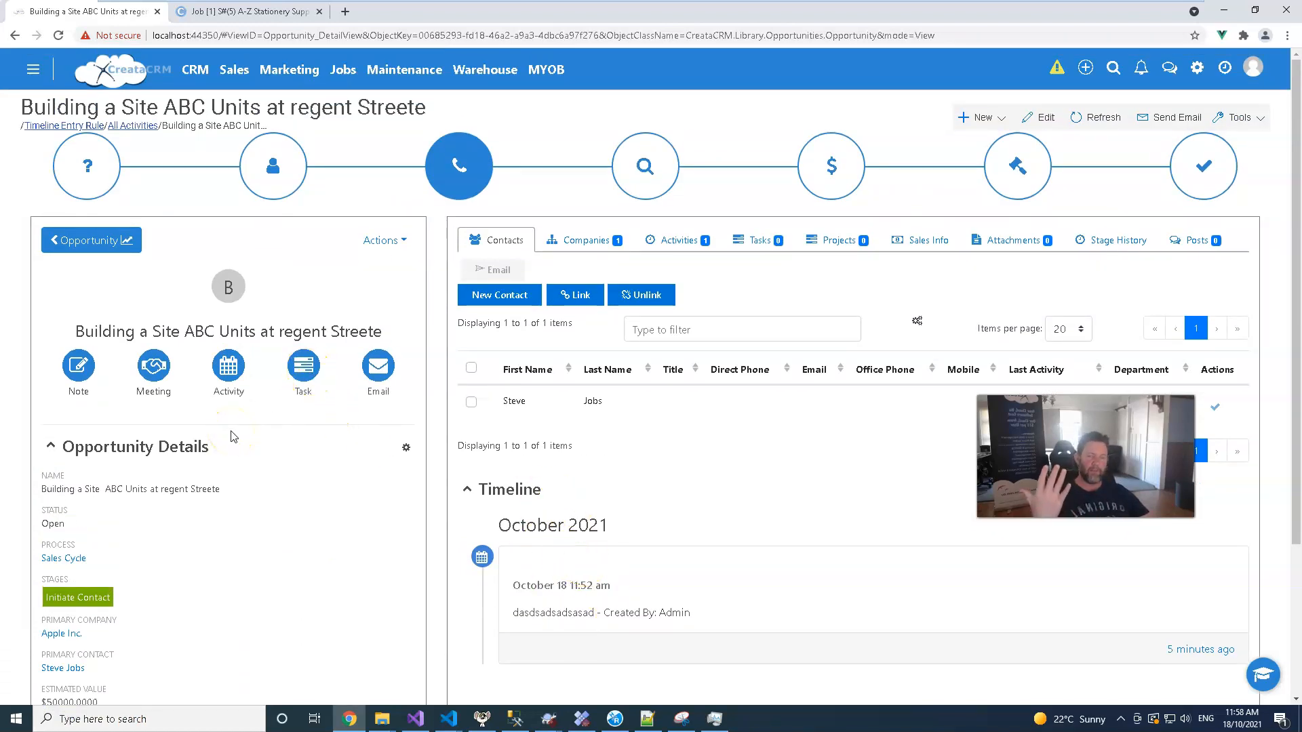
scroll(592, 579, "down", 3)
scroll(592, 580, "up", 3)
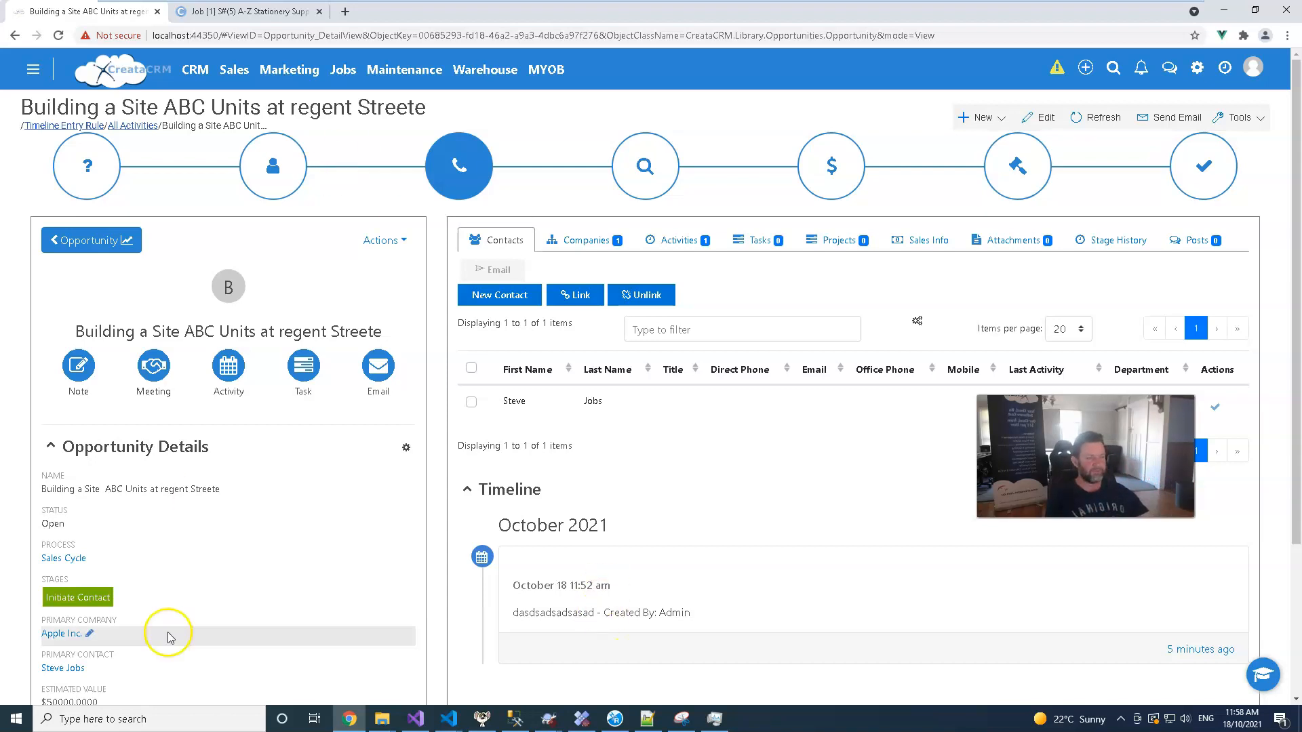
left_click(1113, 240)
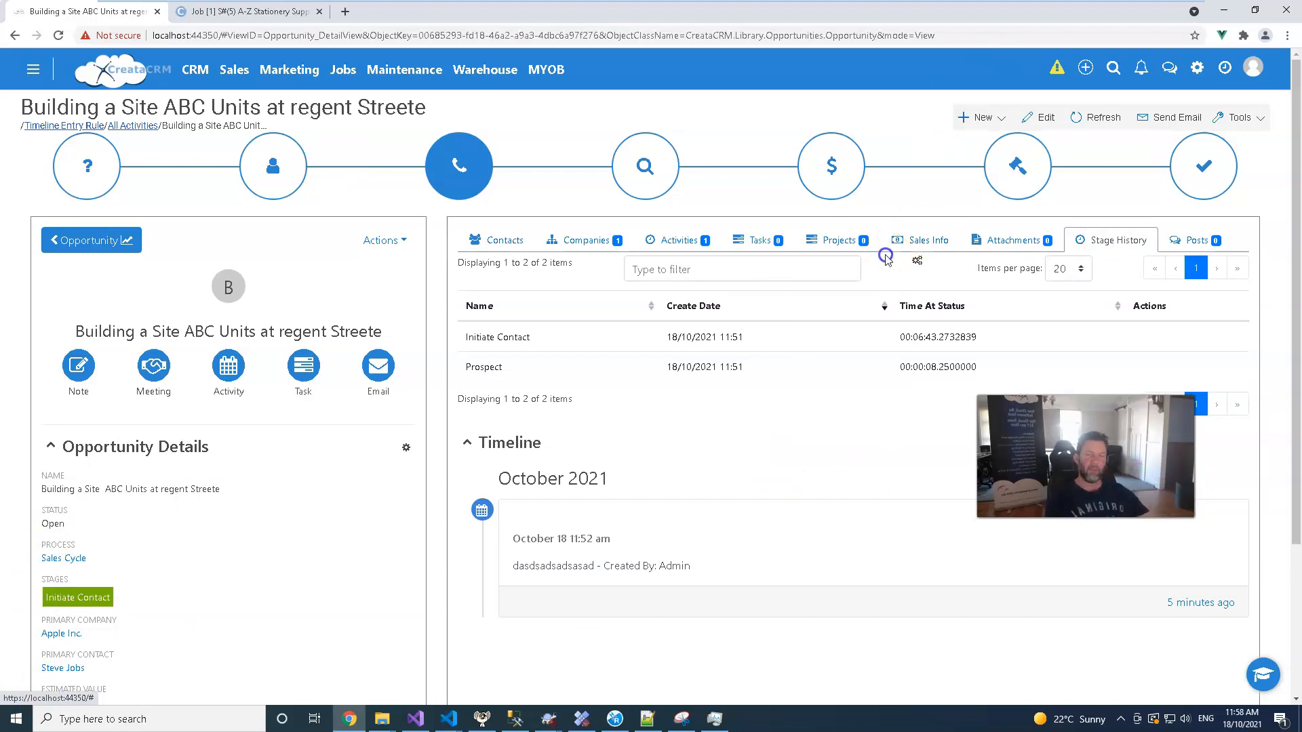
Advance the opportunity to the Identify Needs stage and refresh the record to check its stage history
left_click(671, 175)
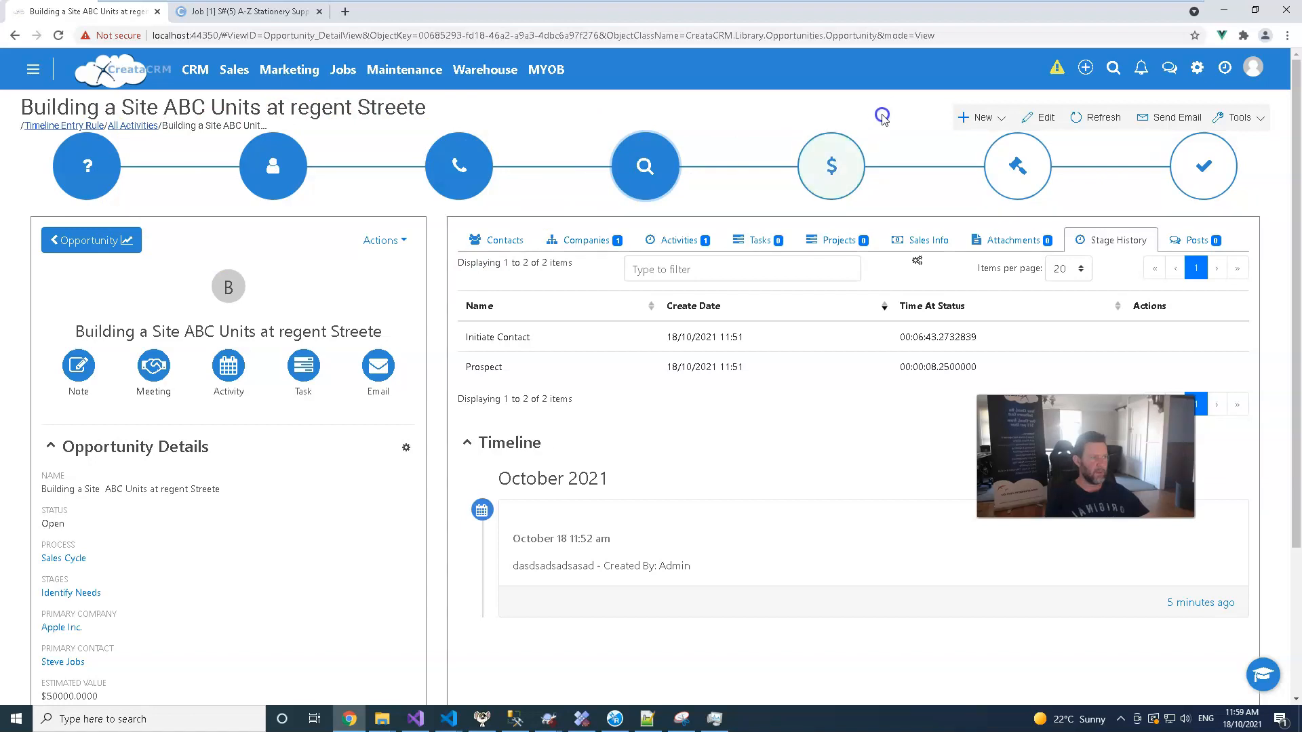
left_click(1078, 117)
left_click(1118, 239)
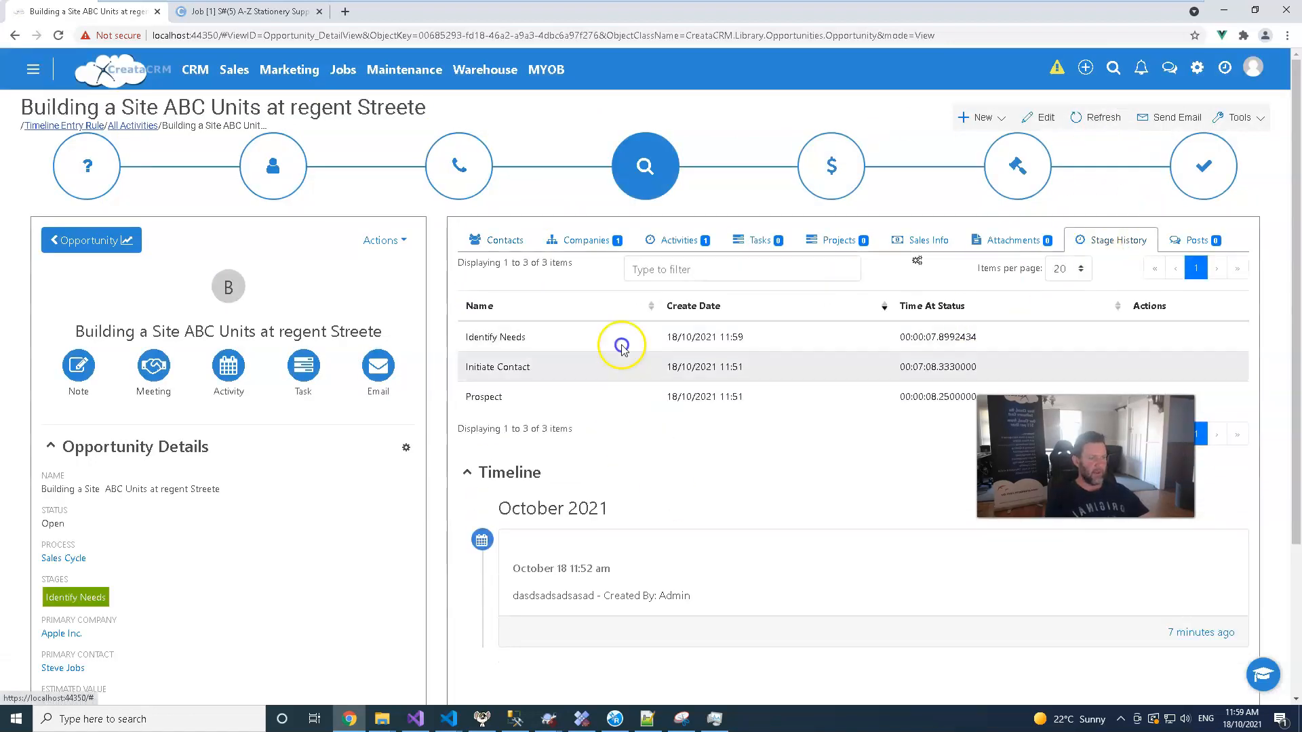
scroll(618, 392, "down", 1)
scroll(619, 394, "up", 1)
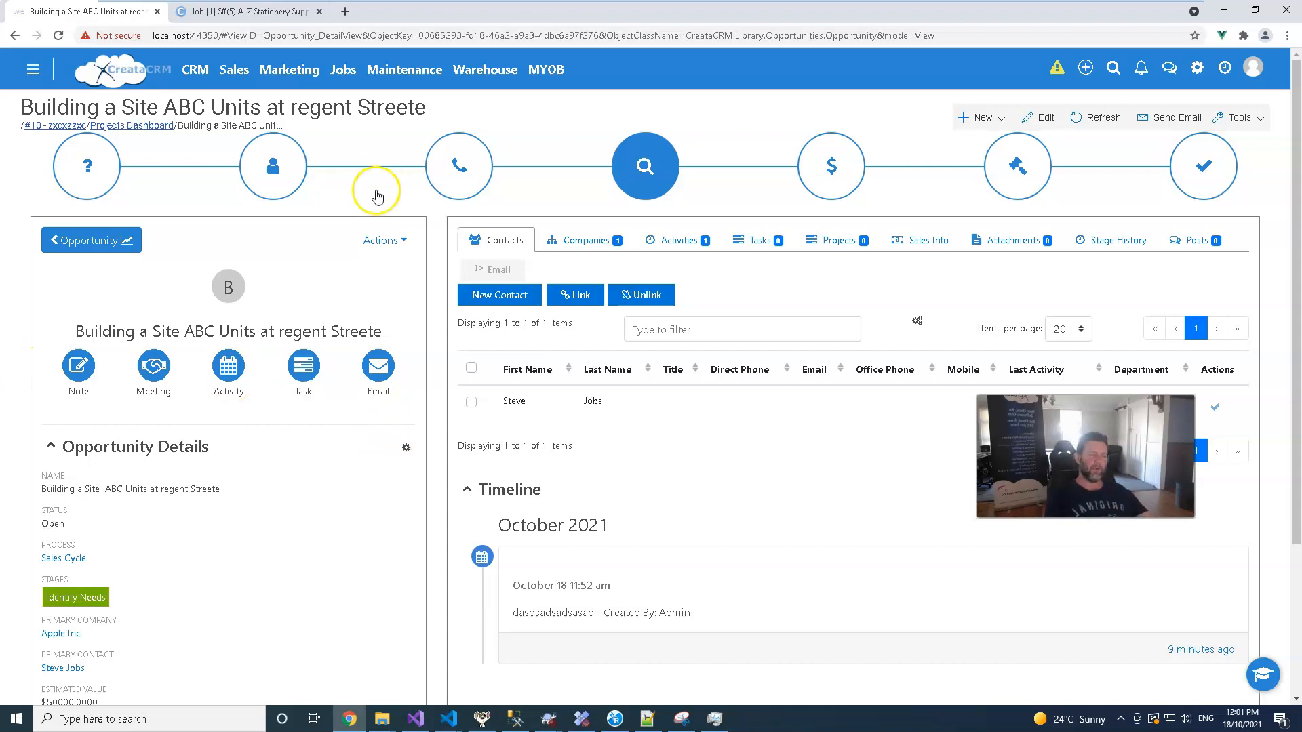
Link four existing contacts to the opportunity: the General Manager and the last three contacts in the list
left_click(581, 240)
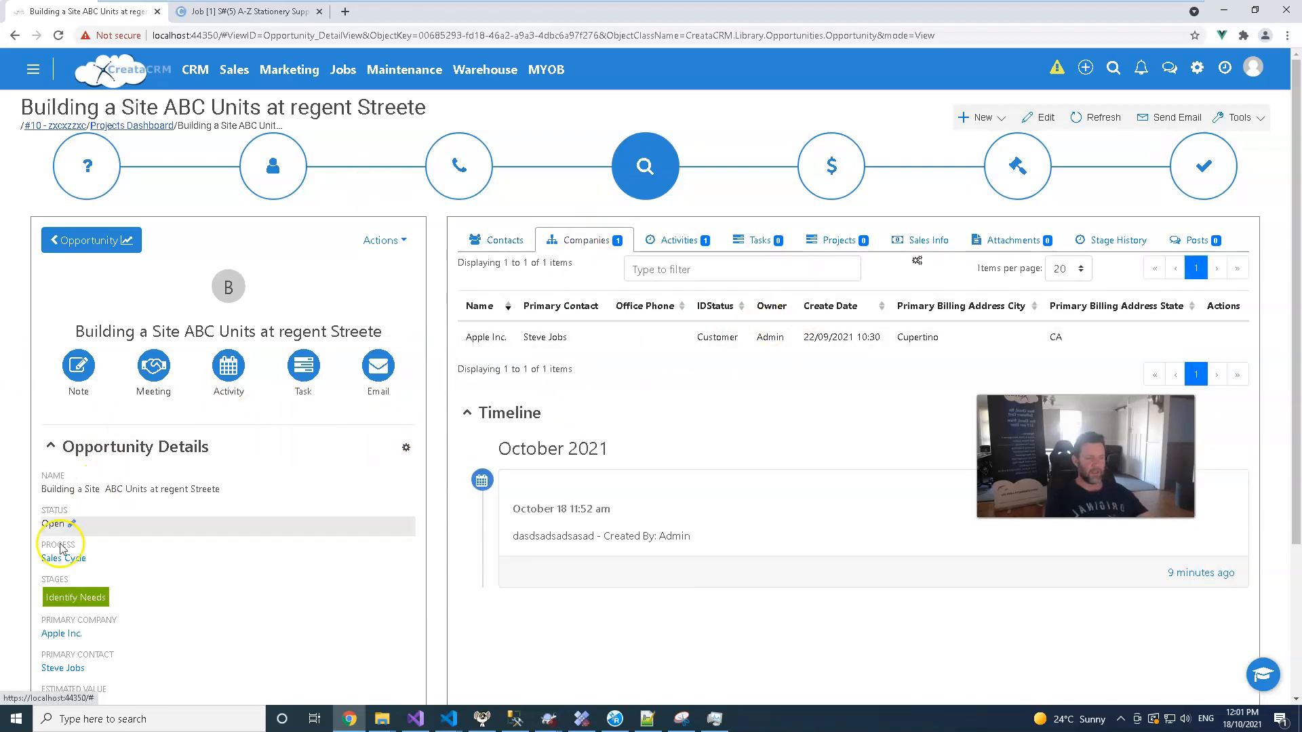
left_click(521, 252)
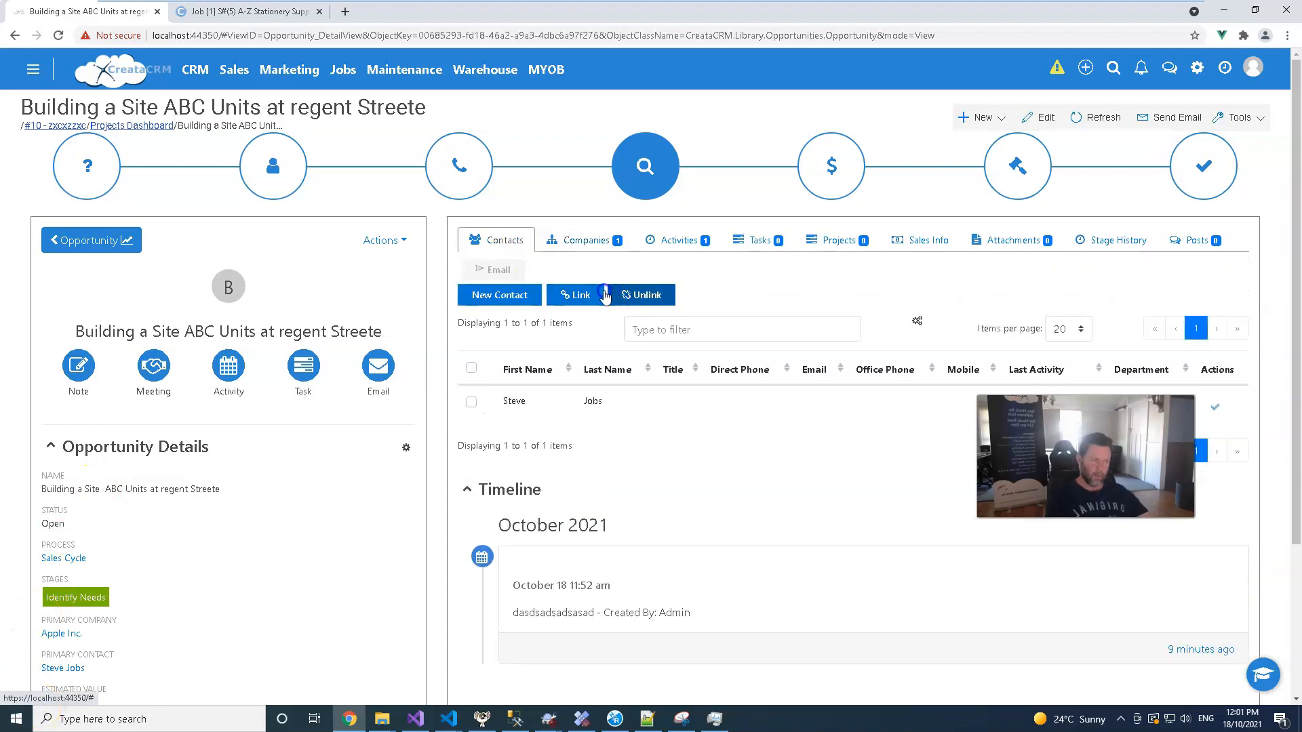
left_click(645, 294)
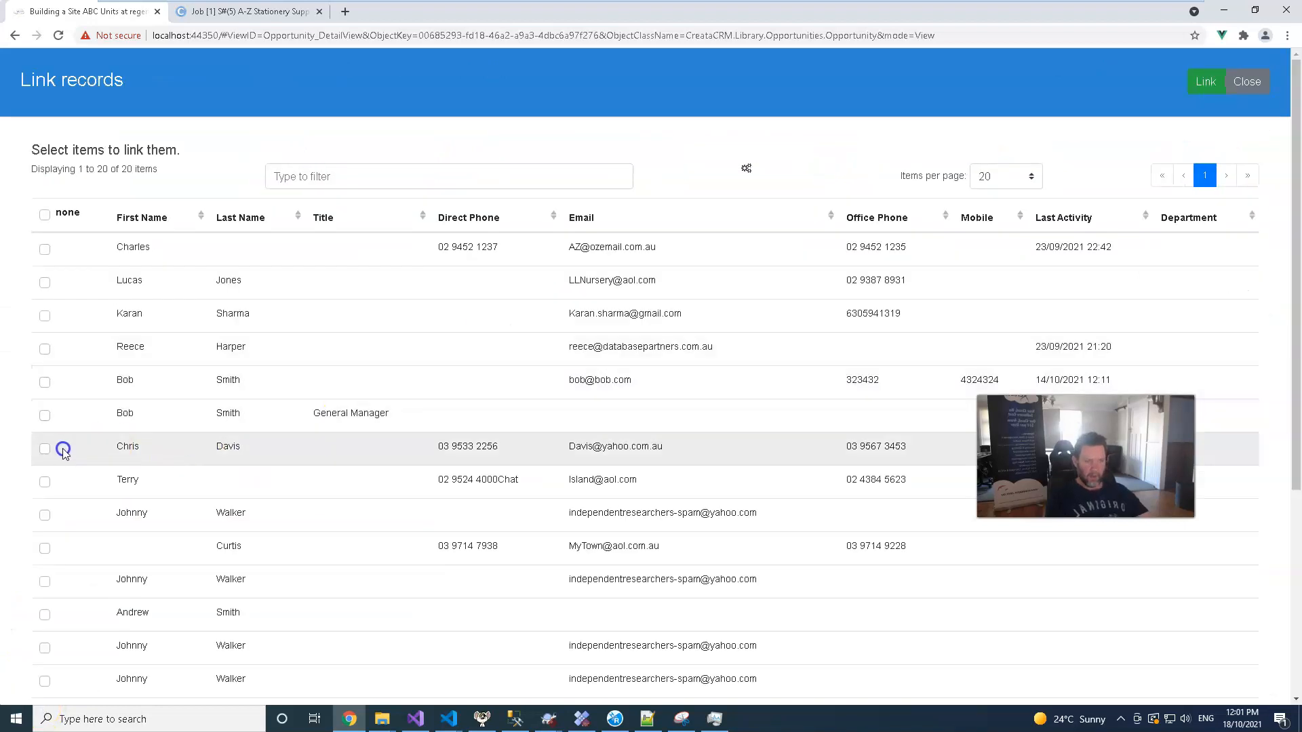
left_click(43, 429)
scroll(103, 479, "down", 2)
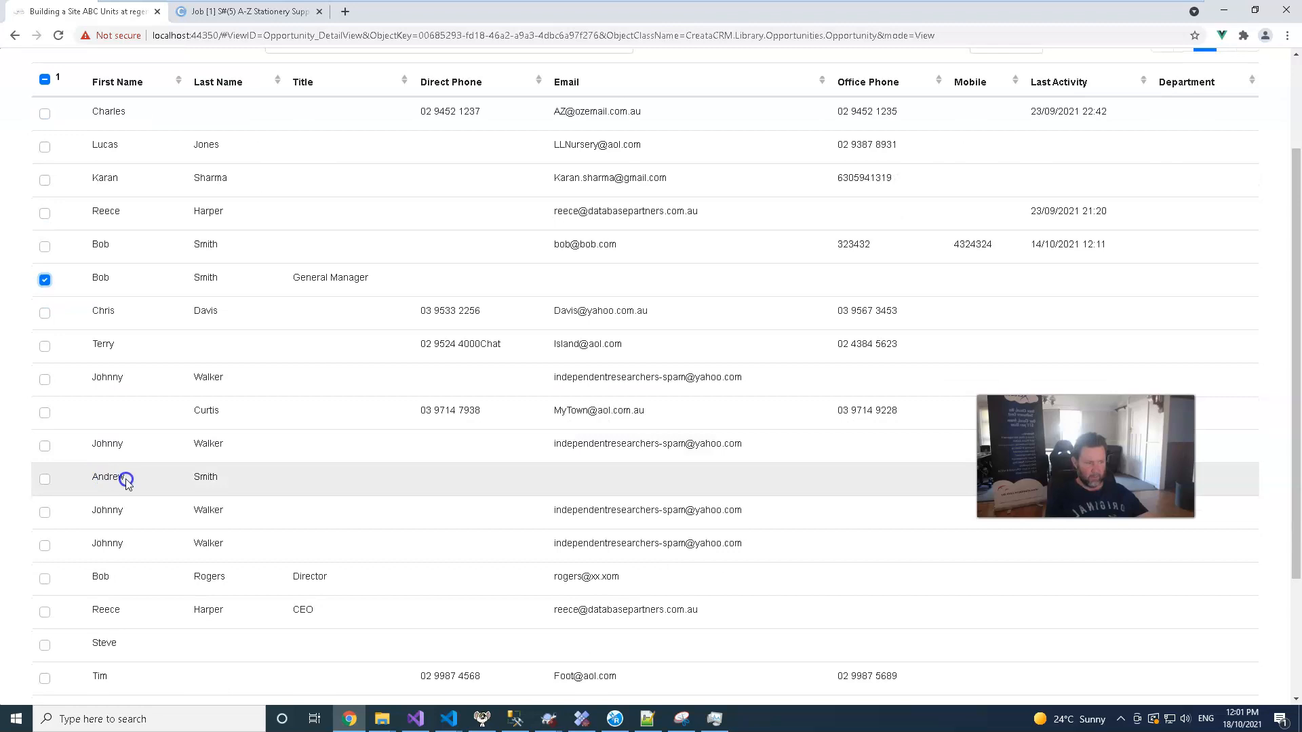
scroll(126, 482, "down", 3)
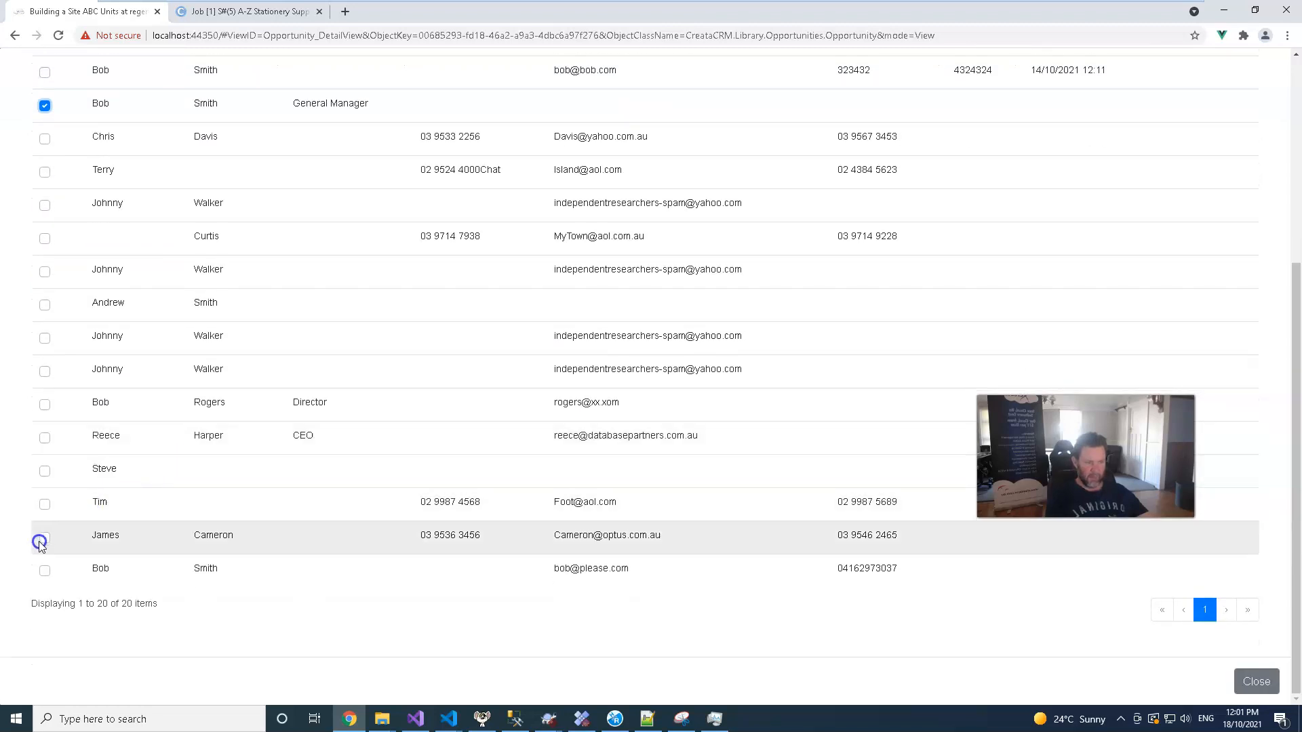
left_click(43, 570)
left_click(43, 537)
left_click(45, 503)
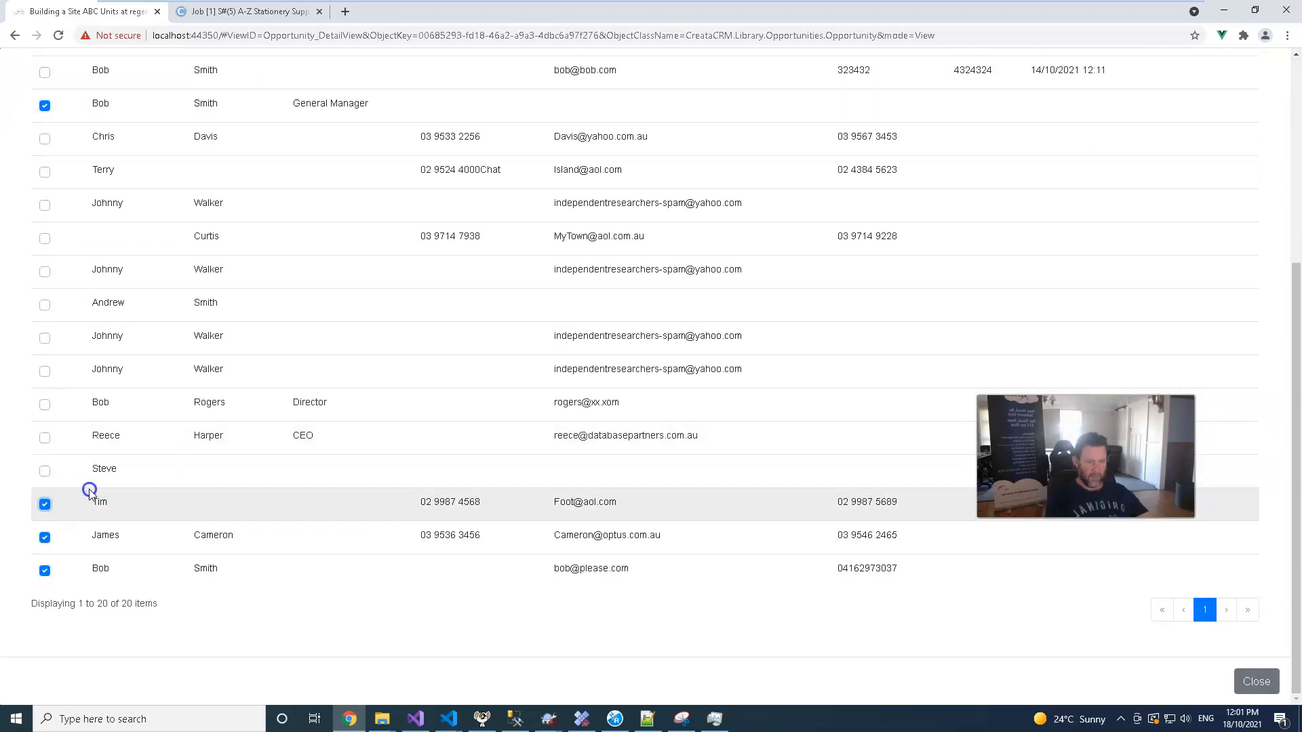
scroll(535, 368, "up", 5)
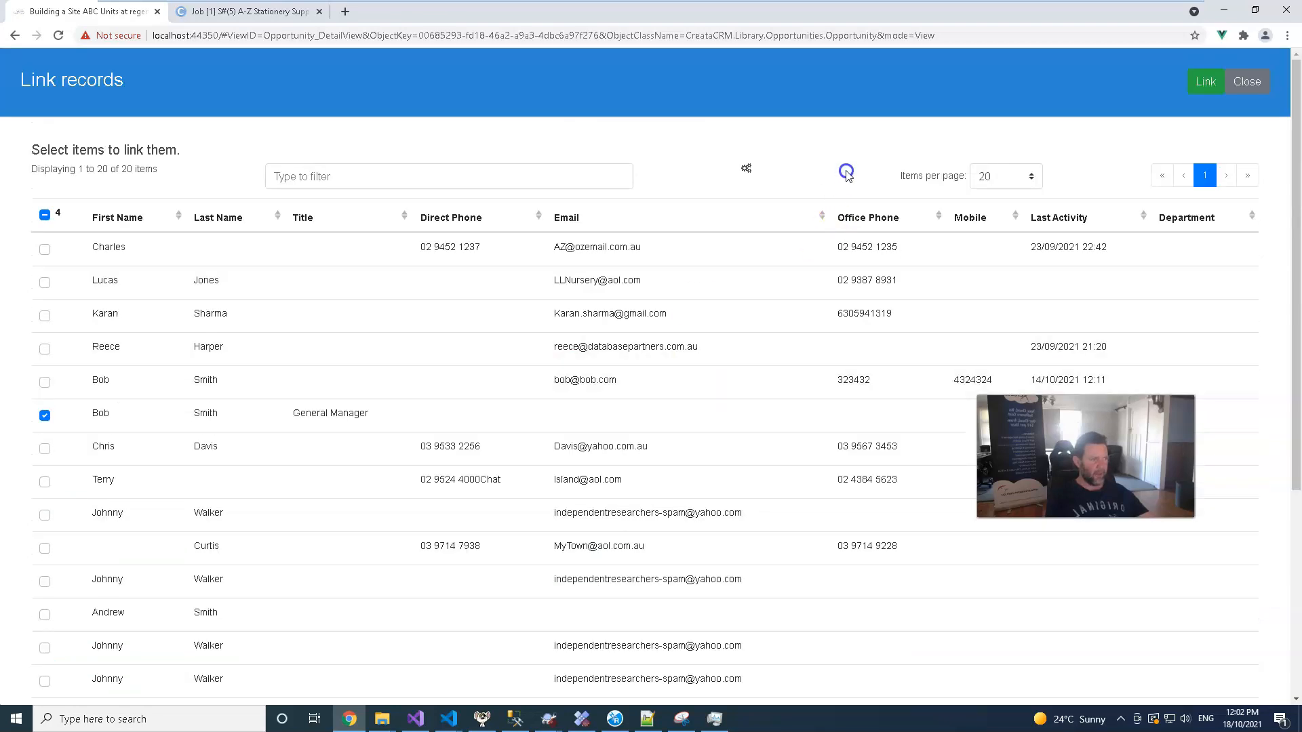
left_click(1206, 81)
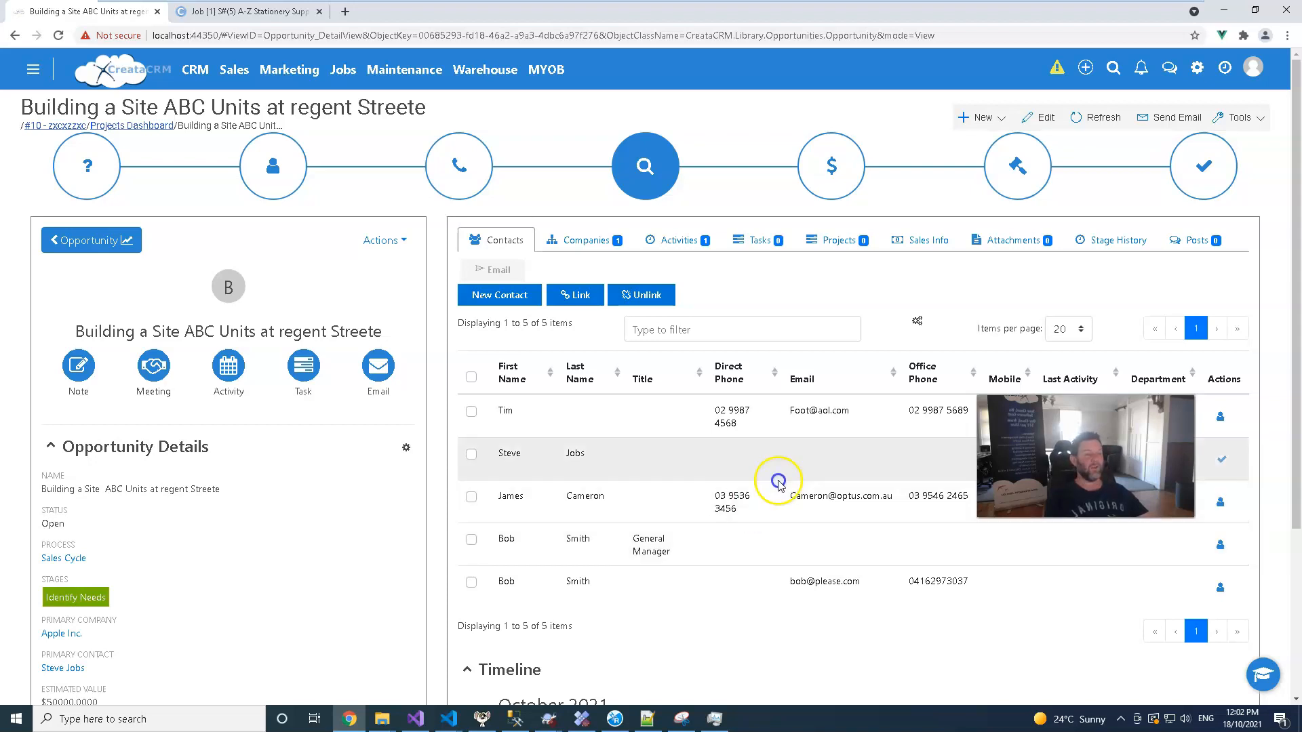
Select all contacts linked to the opportunity and look at the options for emailing them together or individually
left_click(889, 427)
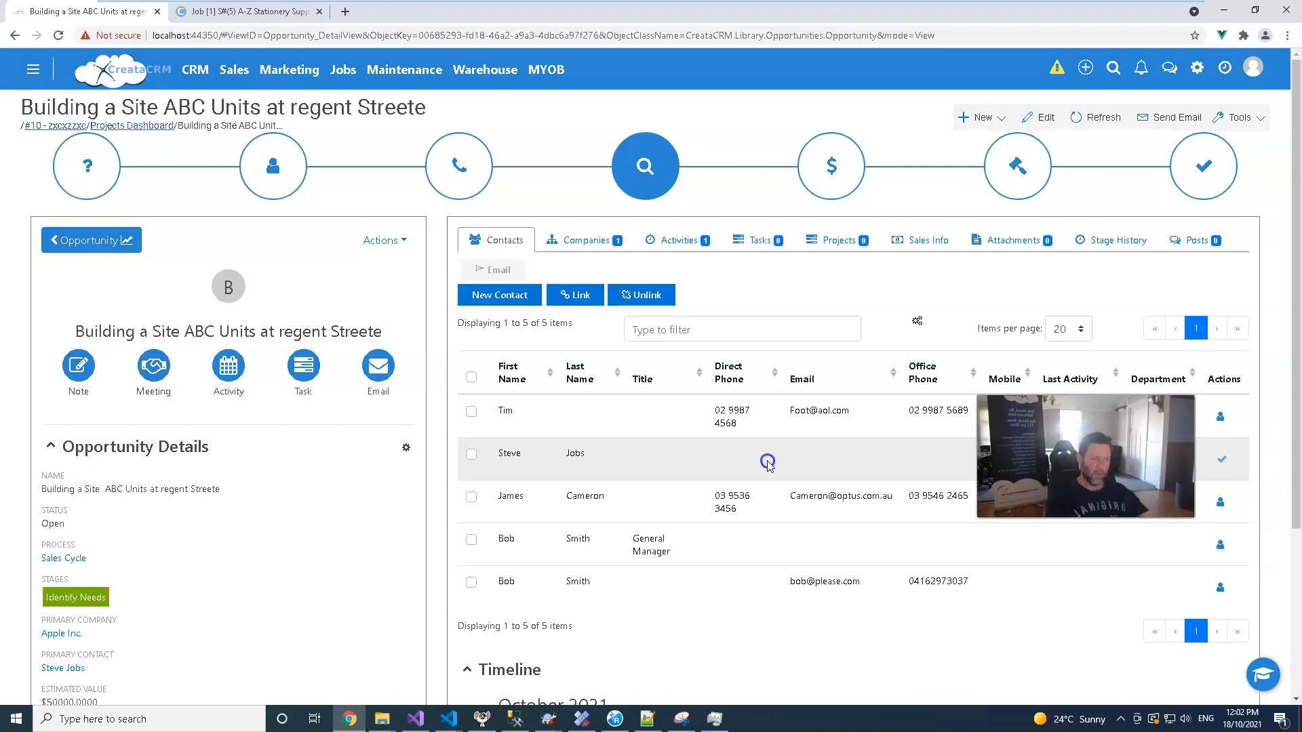
left_click(471, 378)
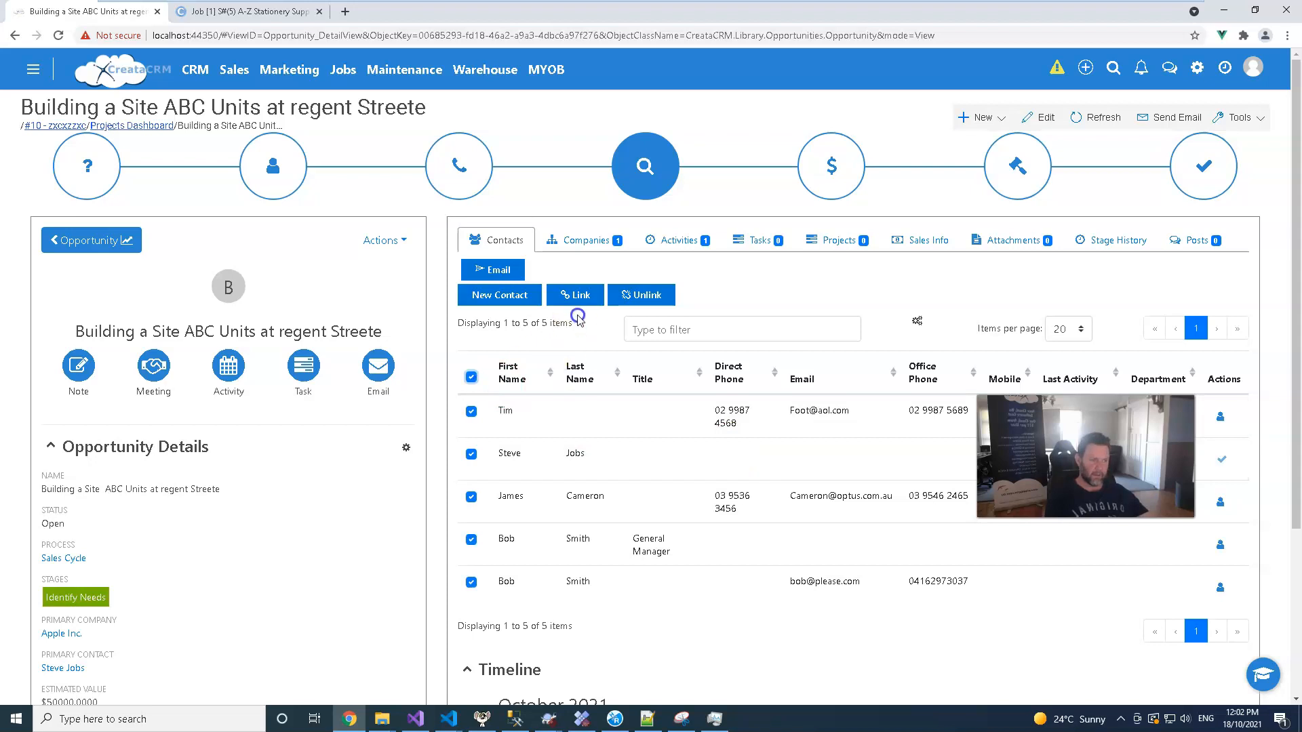
left_click(499, 270)
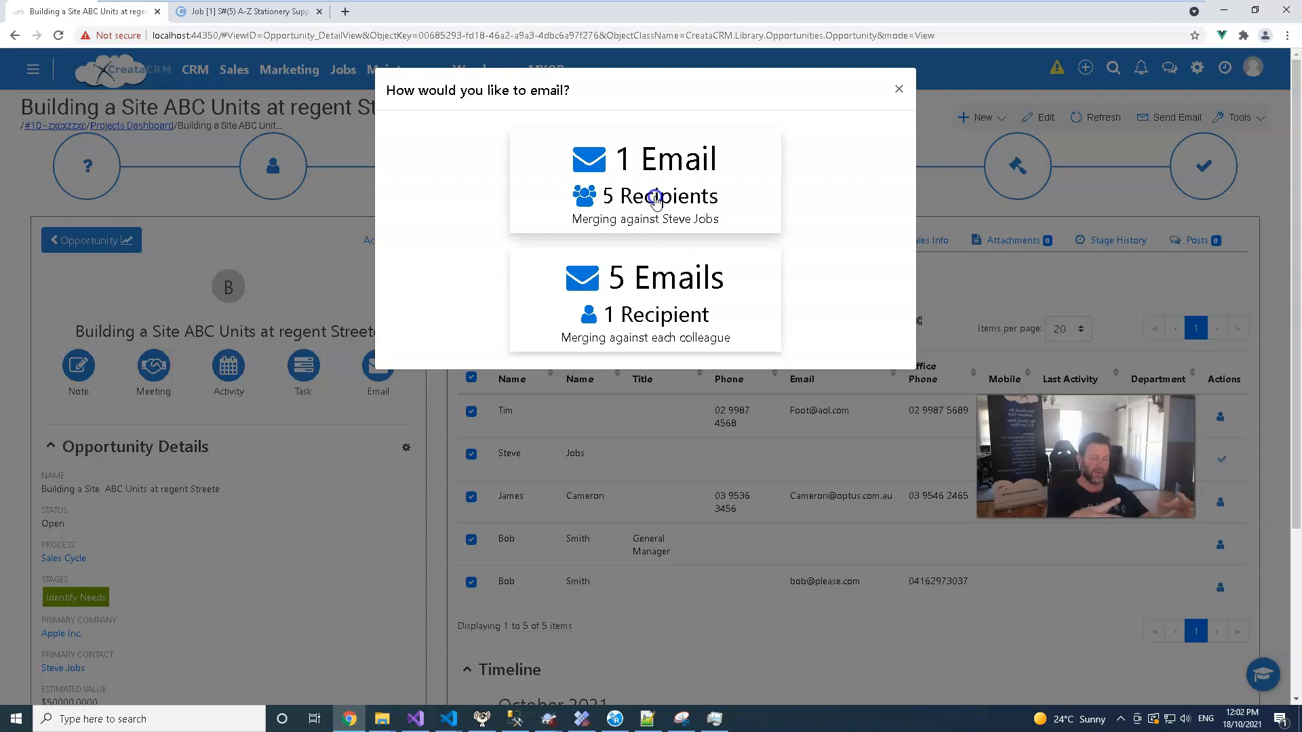
left_click(900, 90)
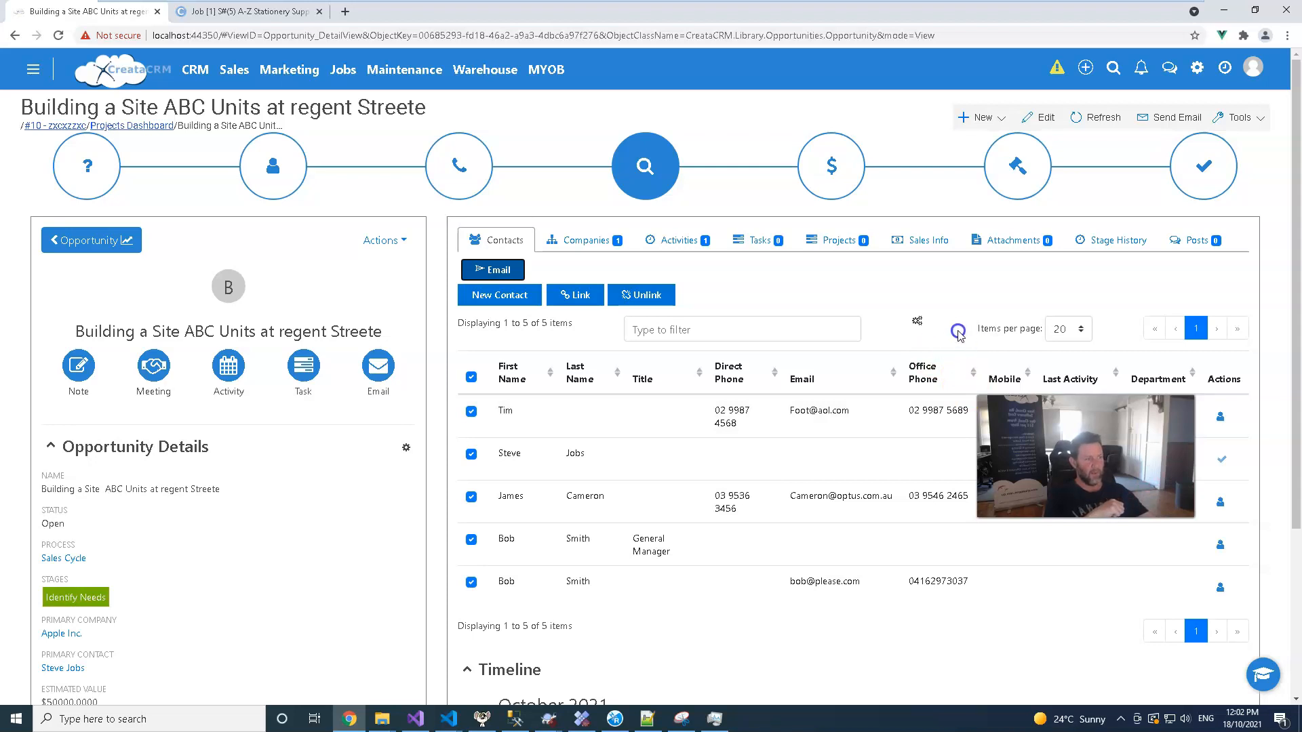
Check the opportunity's attachments area and start a new sale from its sales information using the Quote -> Order -> Invoice type
left_click(990, 241)
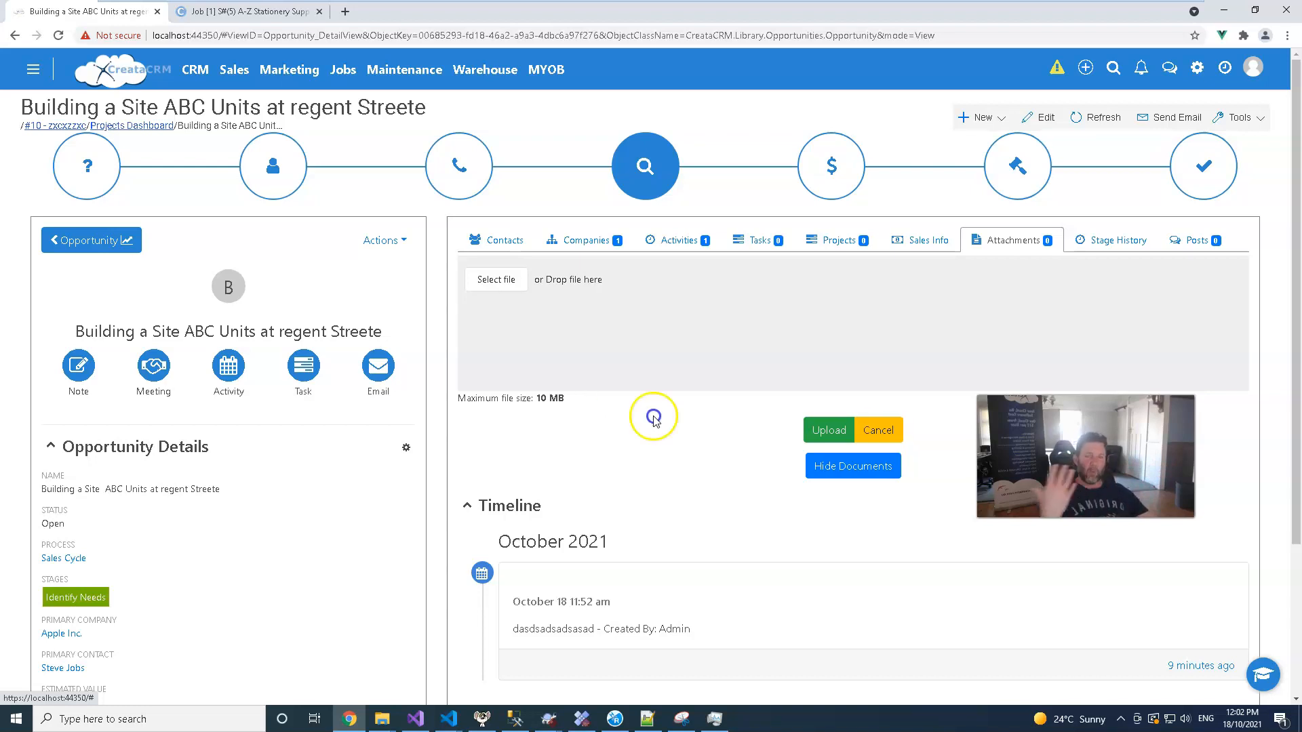
left_click(928, 241)
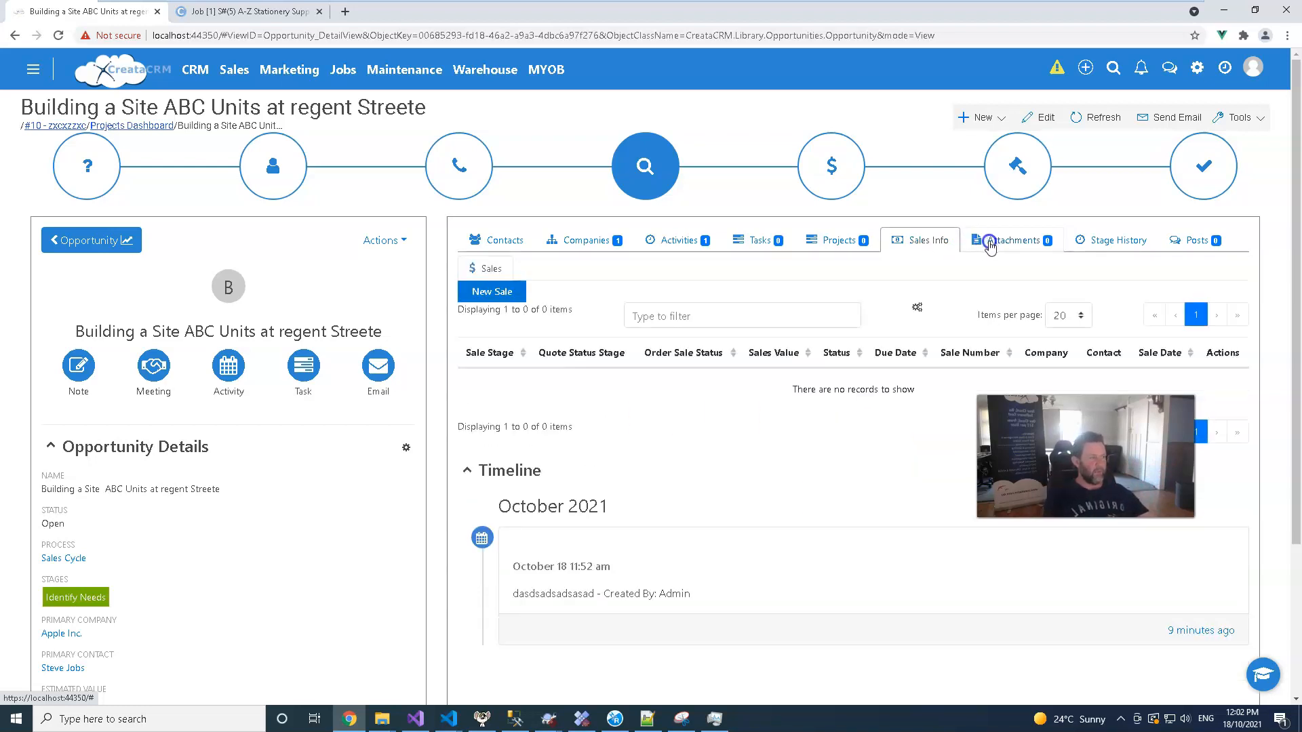
left_click(516, 292)
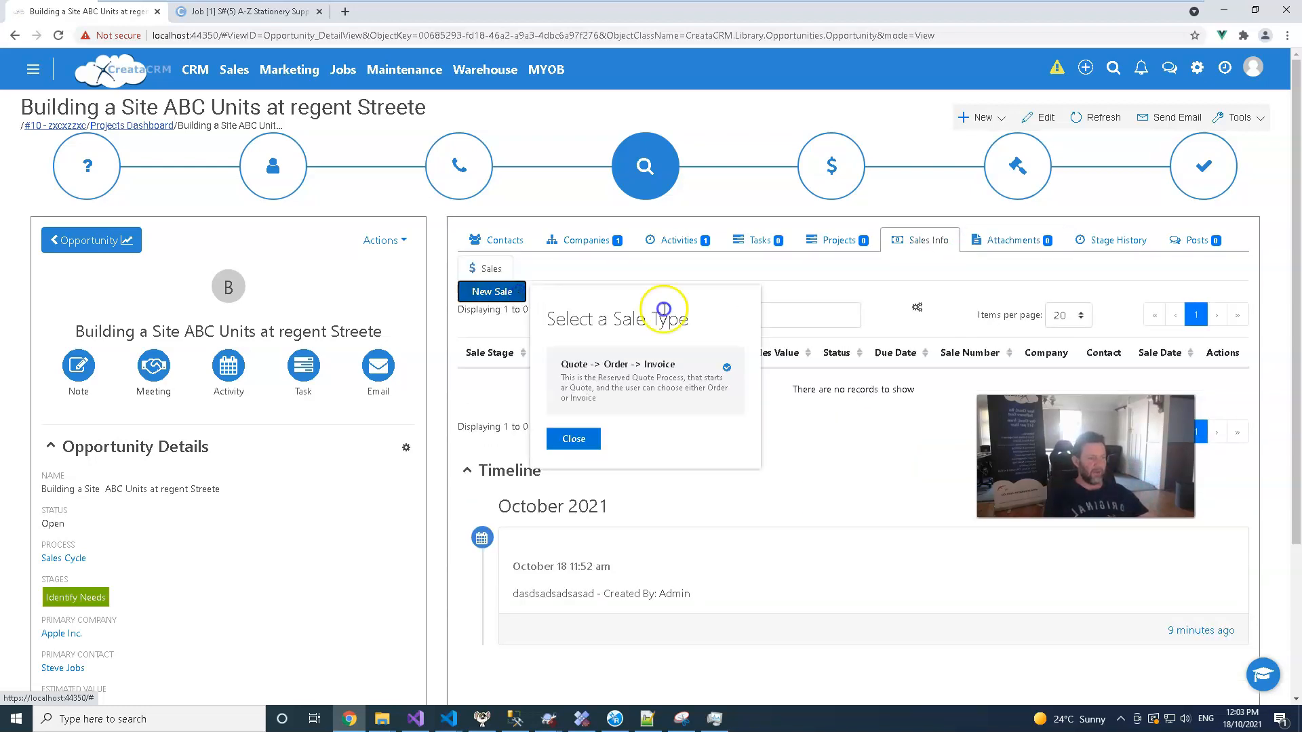
left_click(643, 373)
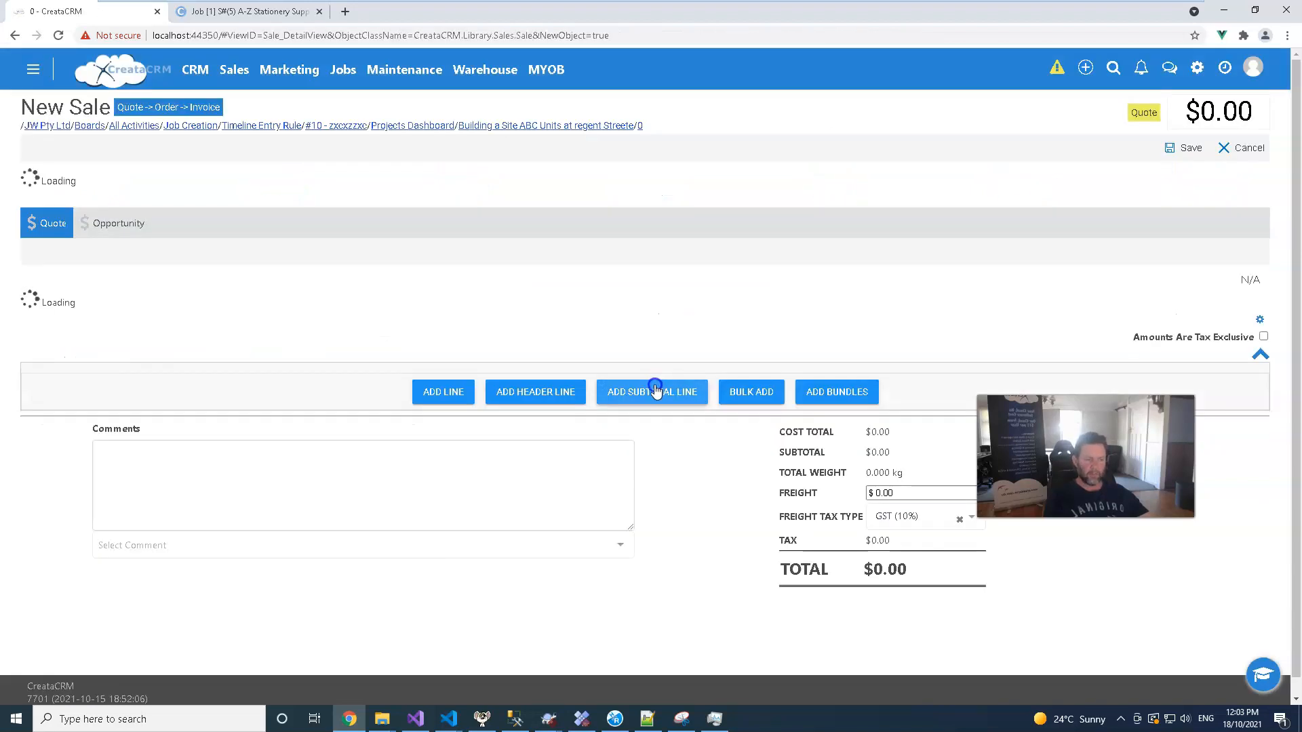
Add a Comment product line to the new sale and save it
scroll(353, 380, "down", 3)
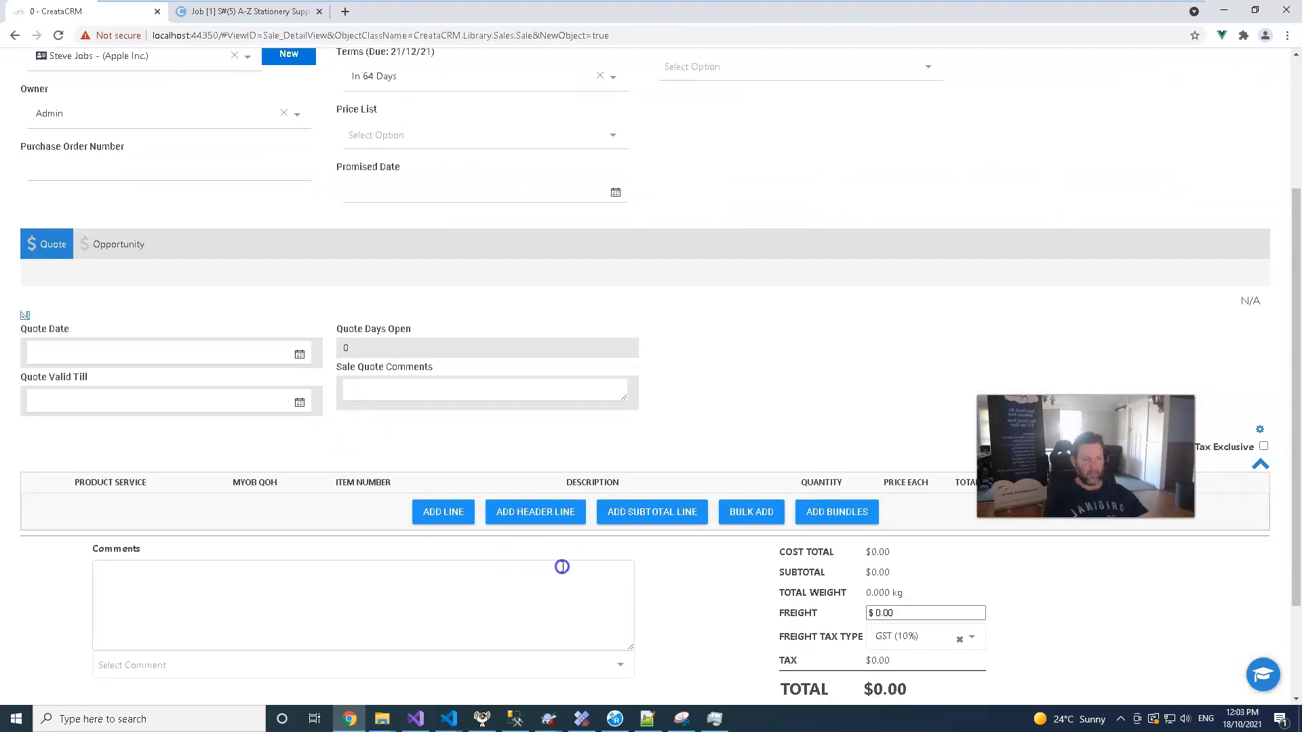
left_click(463, 522)
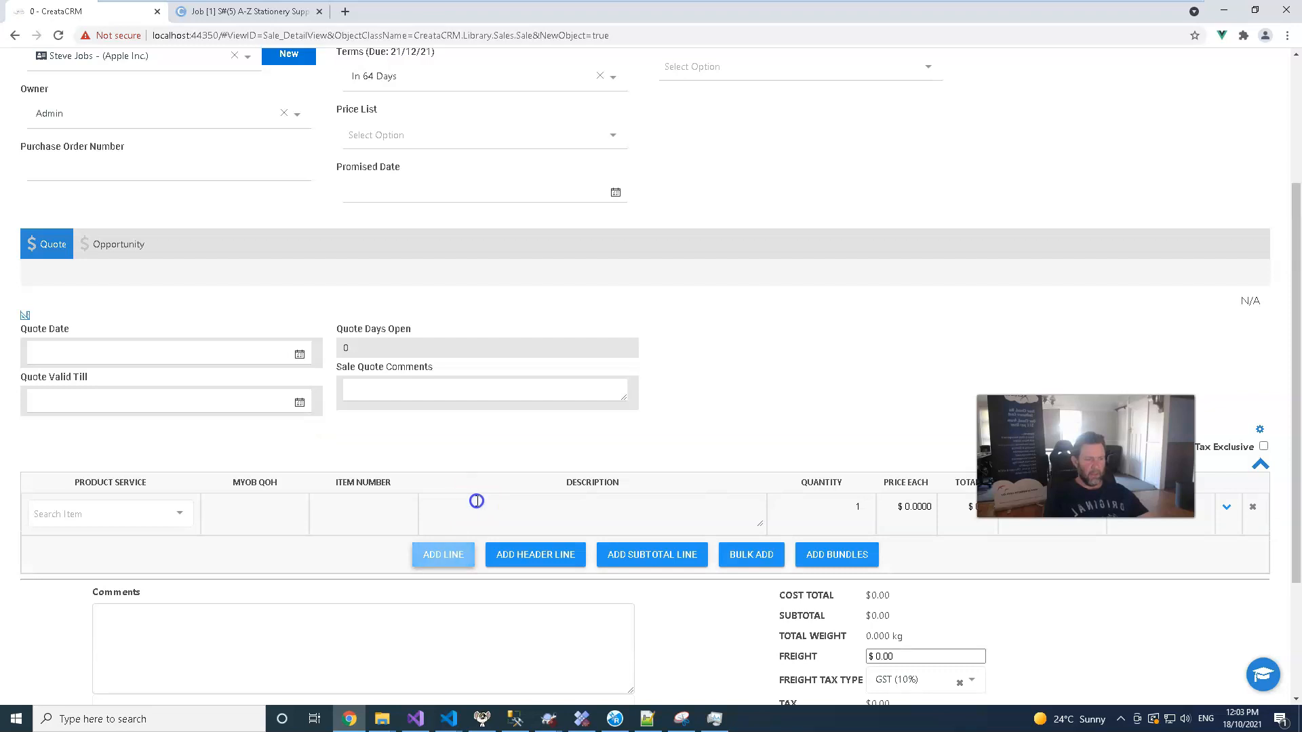
left_click(171, 517)
left_click(128, 598)
scroll(203, 461, "up", 3)
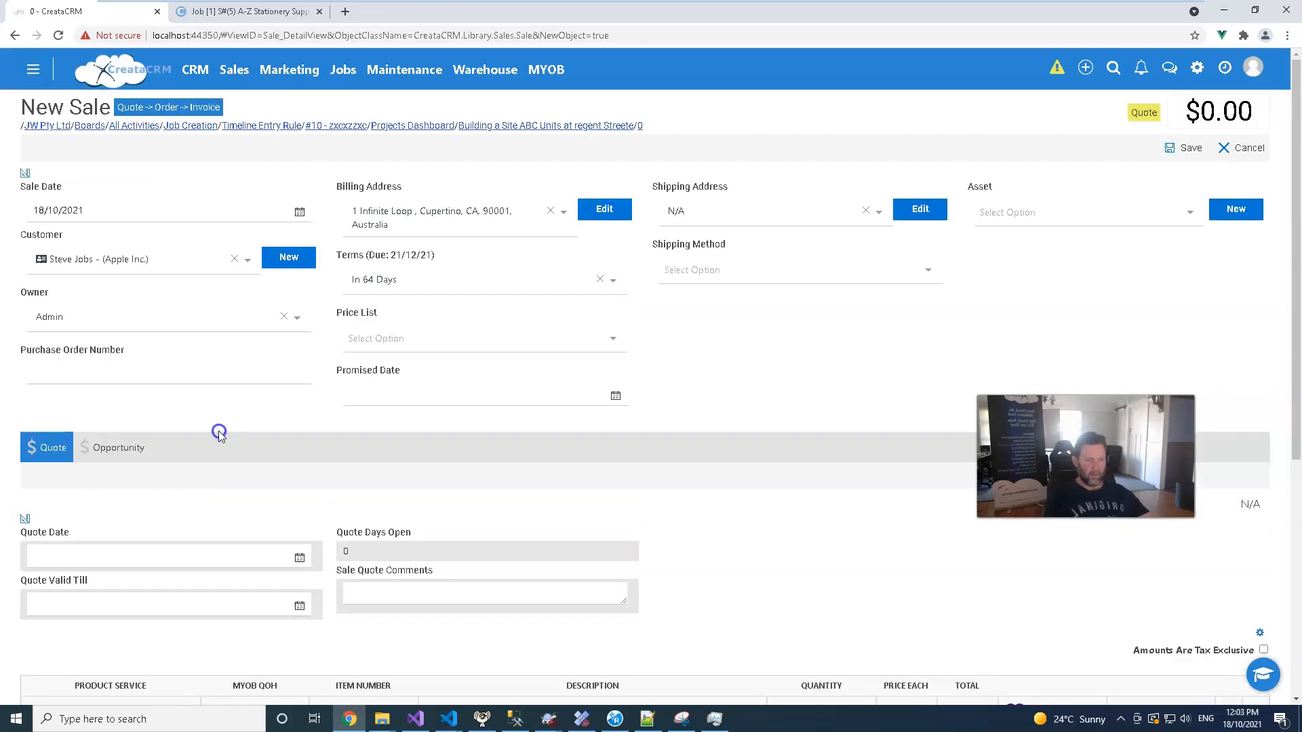
left_click(1180, 147)
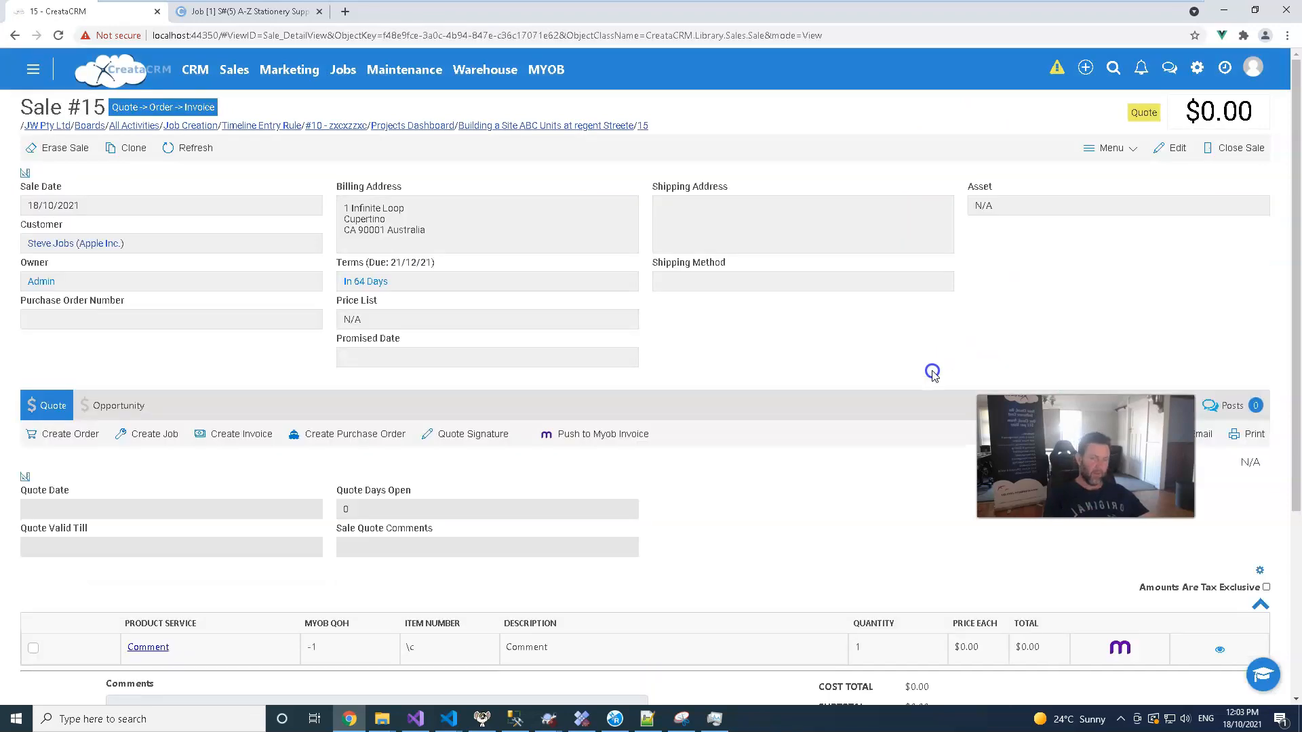
Examine the linked opportunity's summary and activity history within the sale, and go to the opportunity record
scroll(922, 373, "down", 3)
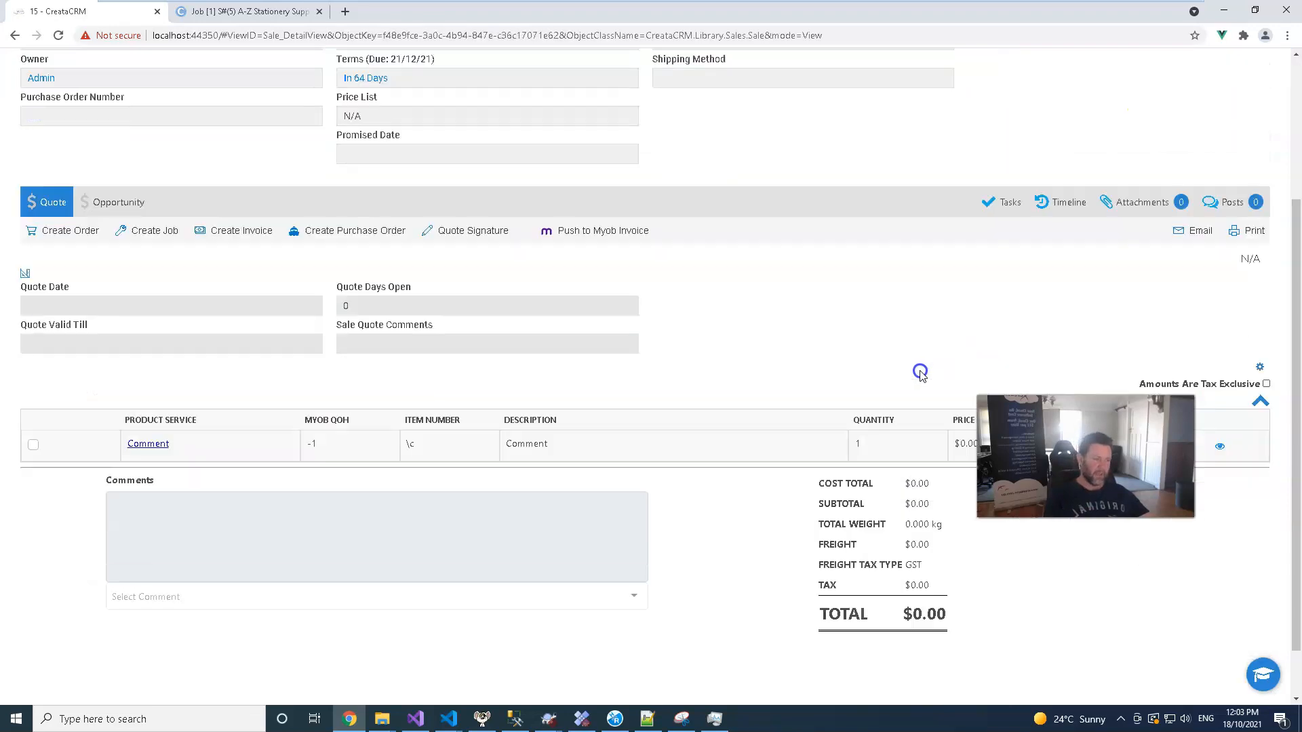
left_click(108, 203)
scroll(552, 471, "down", 3)
scroll(551, 471, "up", 3)
scroll(552, 471, "down", 3)
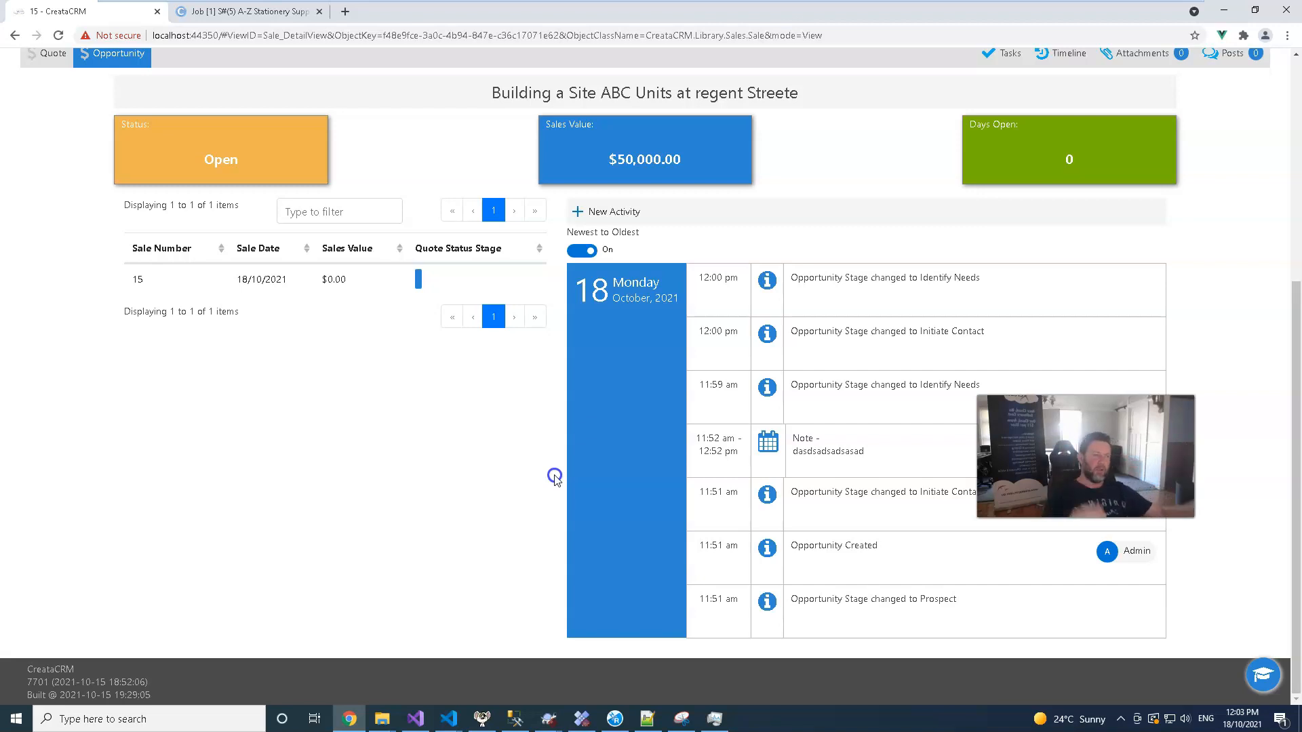
scroll(643, 389, "up", 5)
left_click(554, 441)
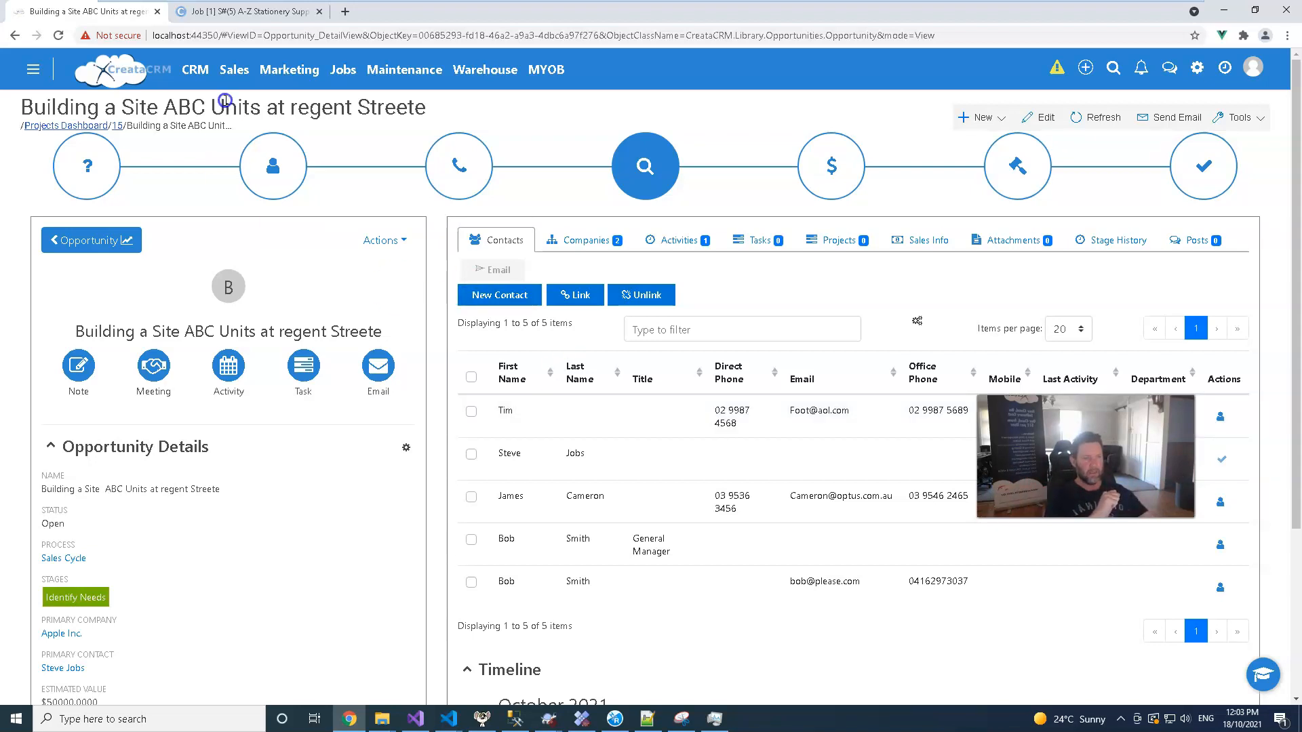
Open the sales opportunities dashboard and examine its pipeline funnel and opportunity list
left_click(212, 72)
left_click(217, 72)
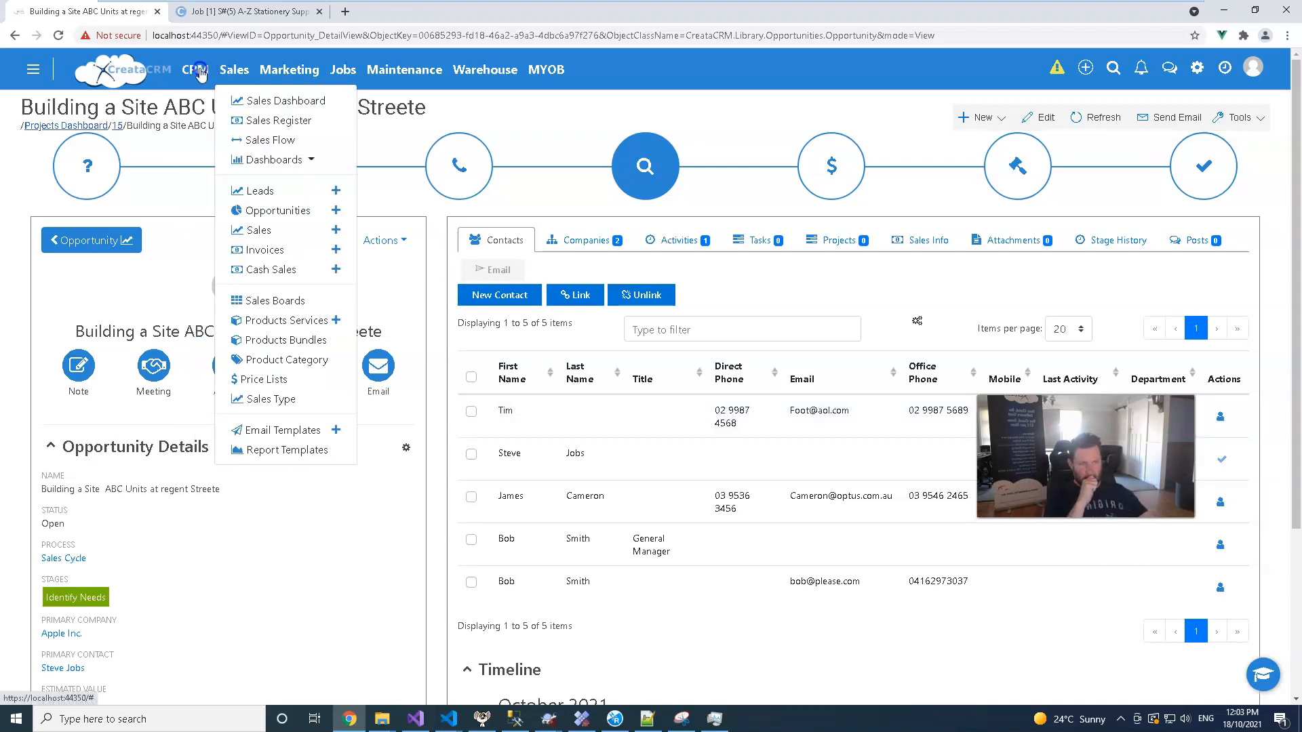
left_click(219, 71)
left_click(220, 70)
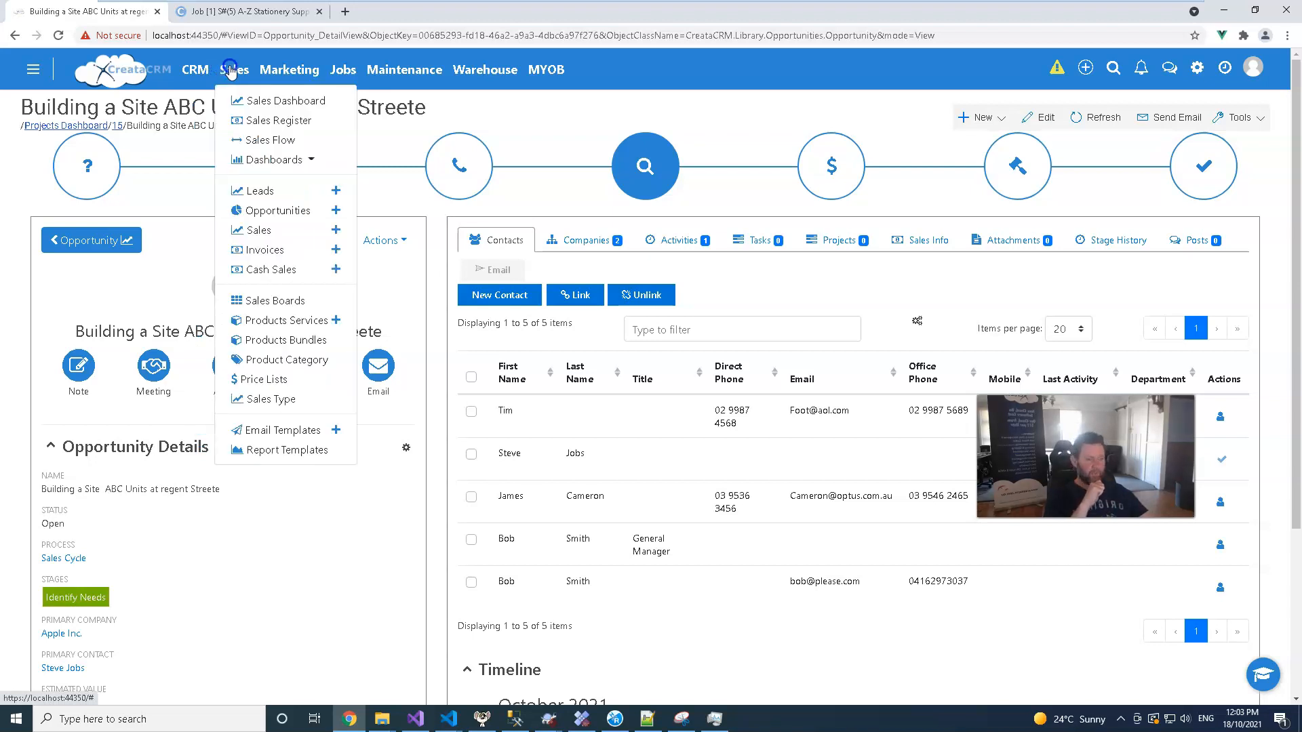
mouse_move(279, 161)
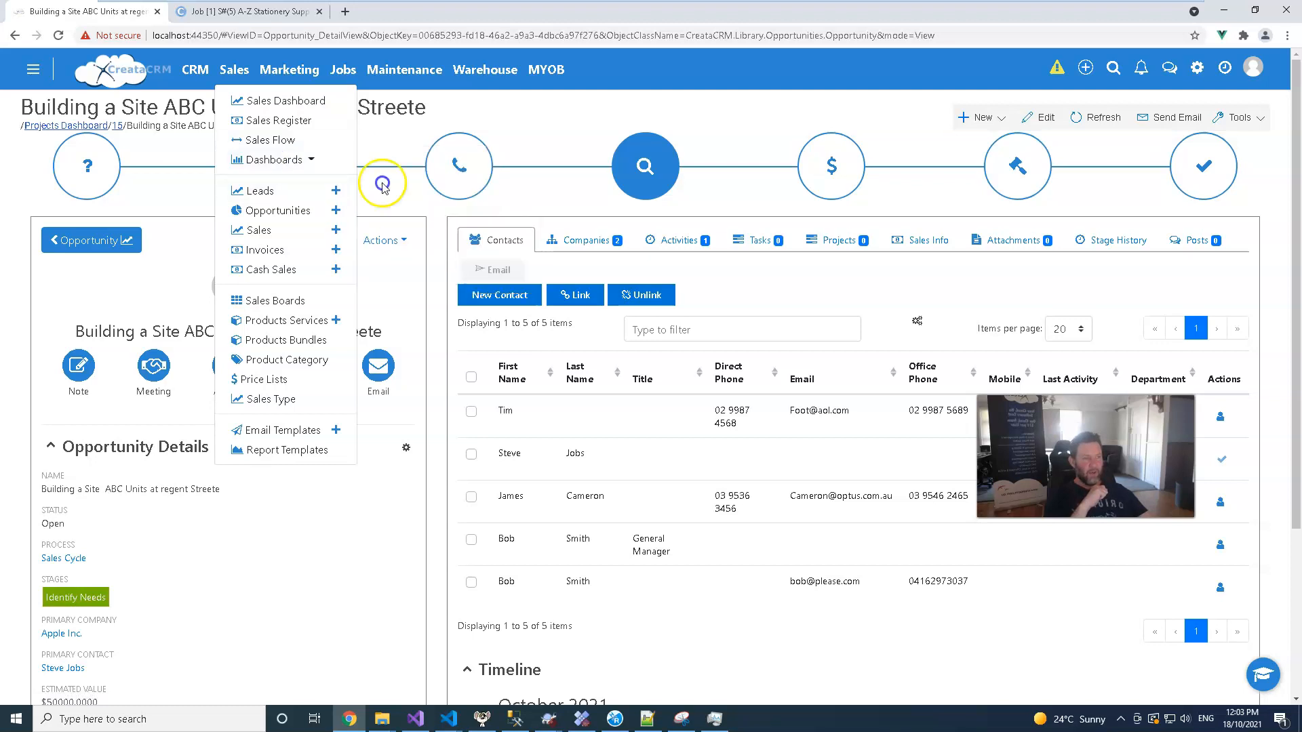
left_click(429, 202)
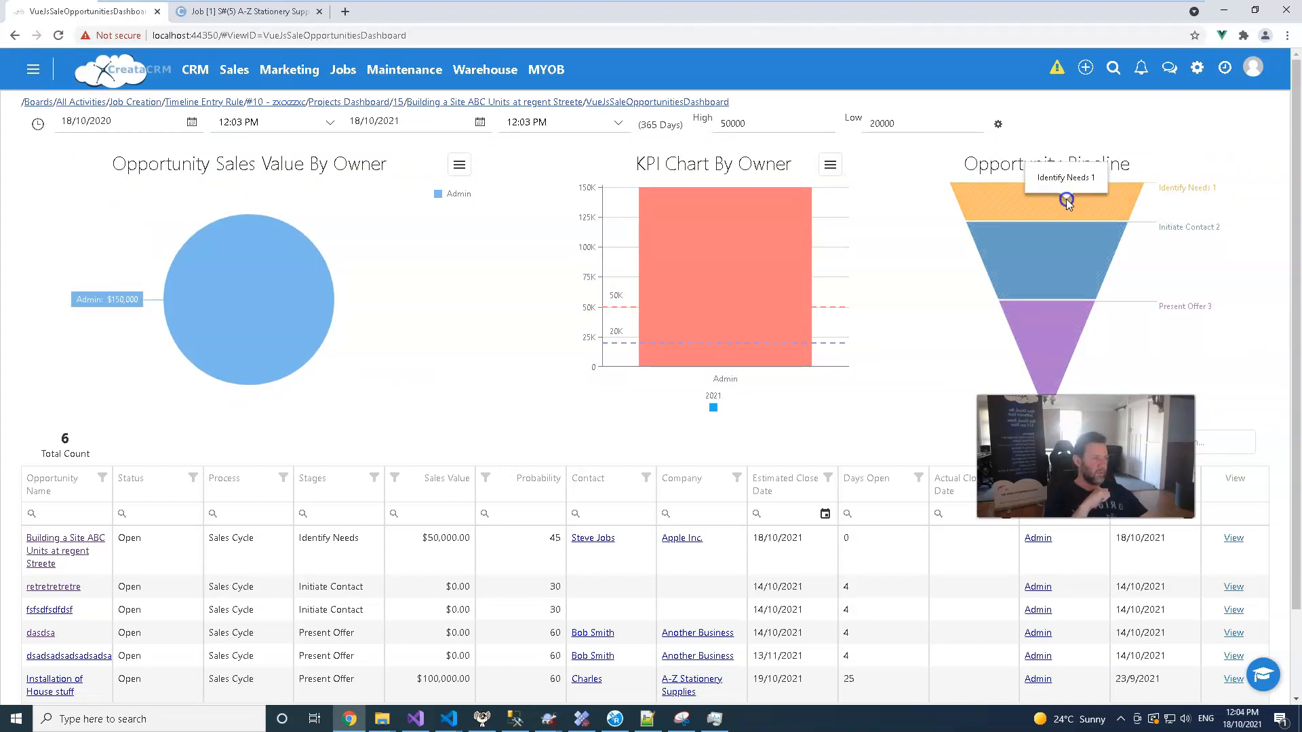
scroll(1068, 367, "down", 3)
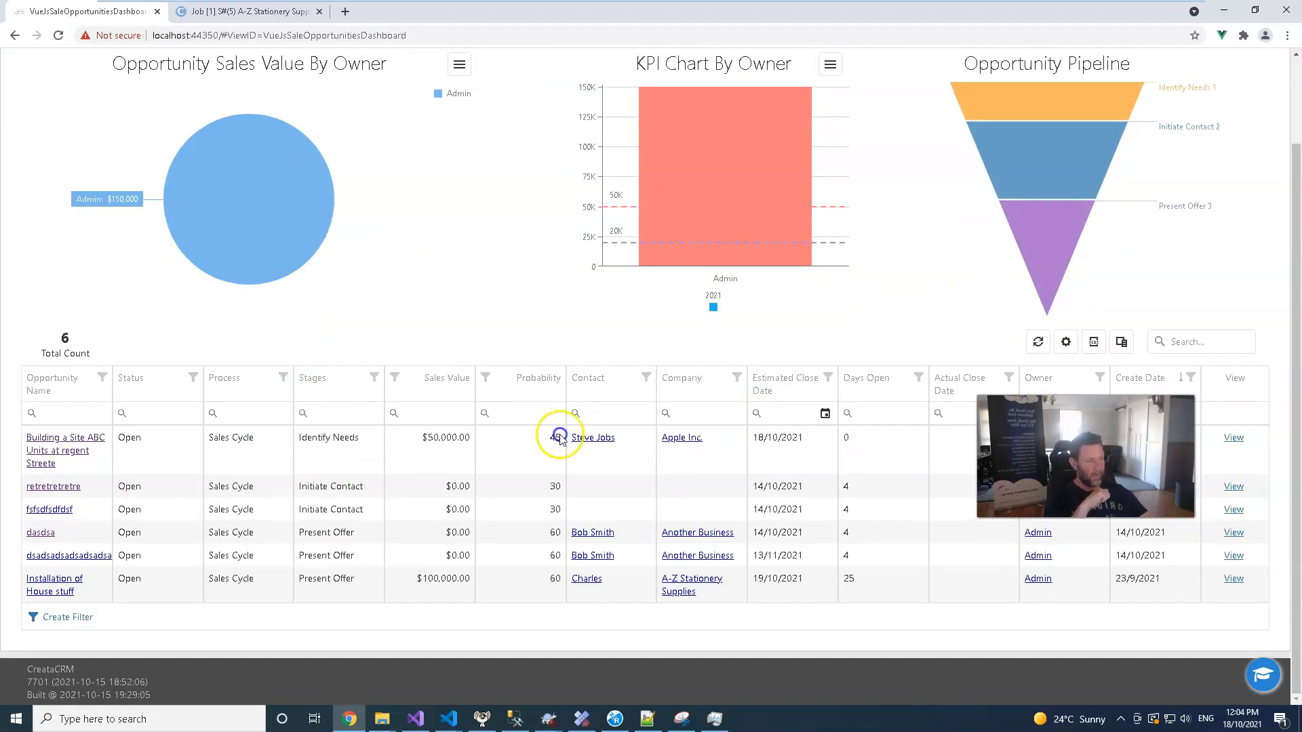
View the Building a Site ABC Units opportunity from the dashboard list, then return to examine the KPI chart, pipeline funnel and listed stages
left_click(132, 451)
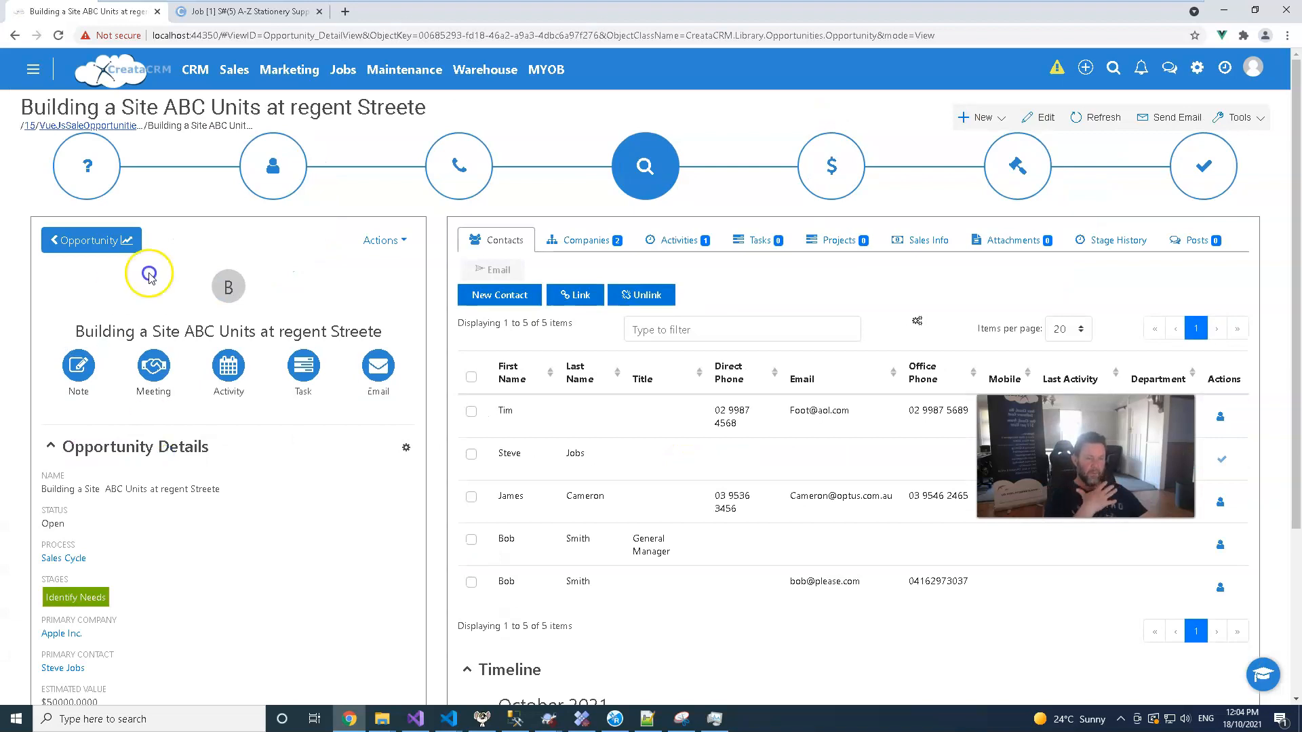
left_click(109, 127)
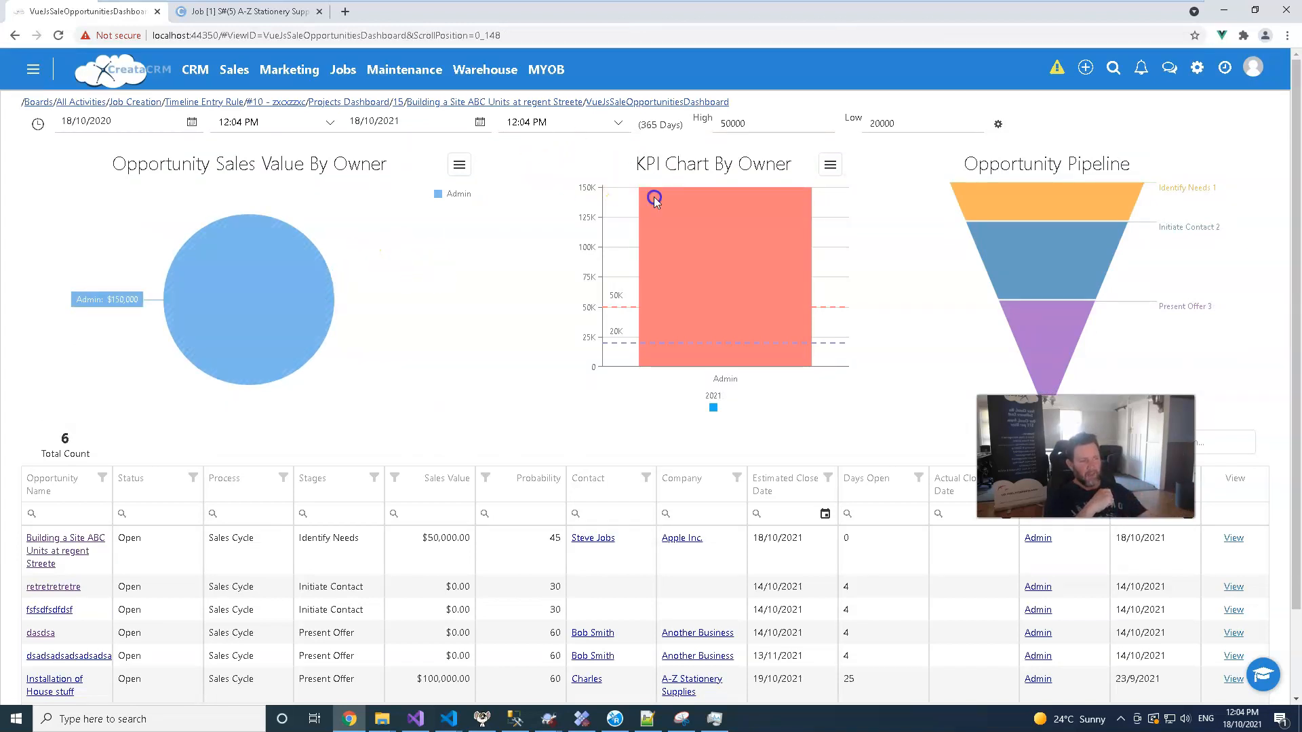
mouse_move(632, 206)
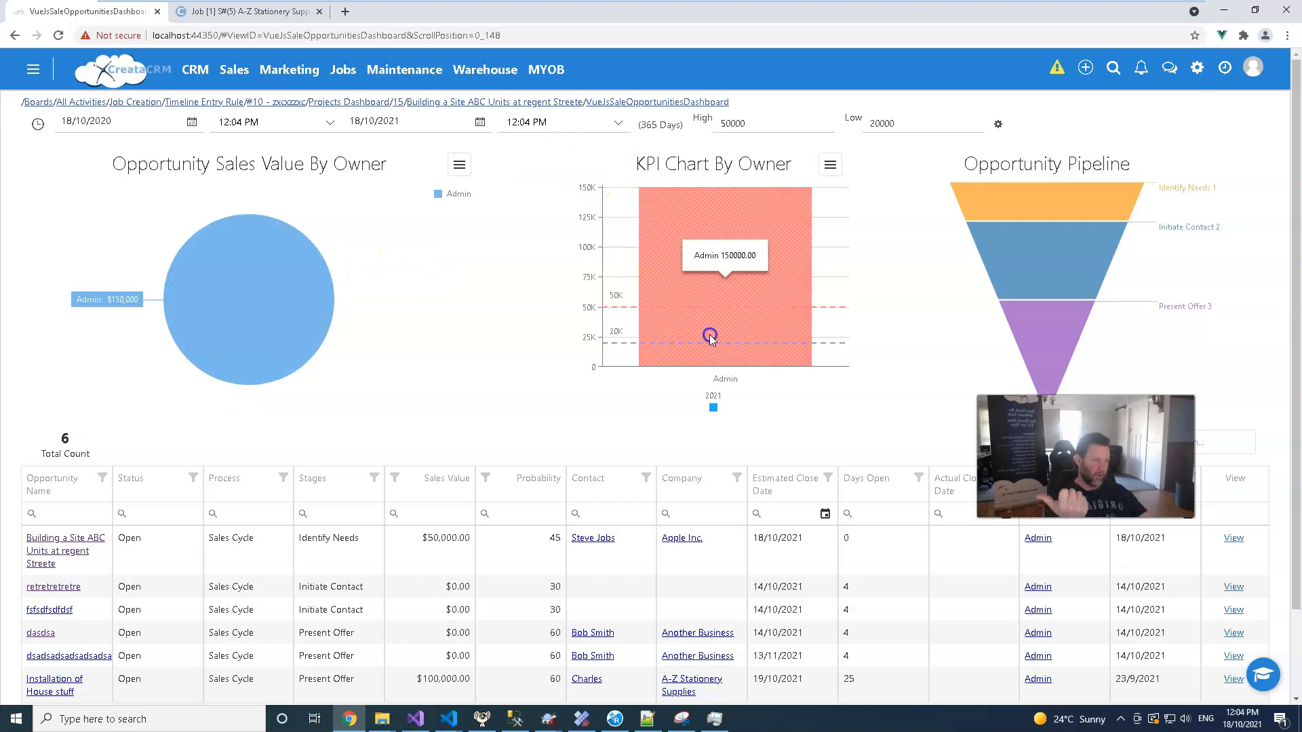
mouse_move(1062, 270)
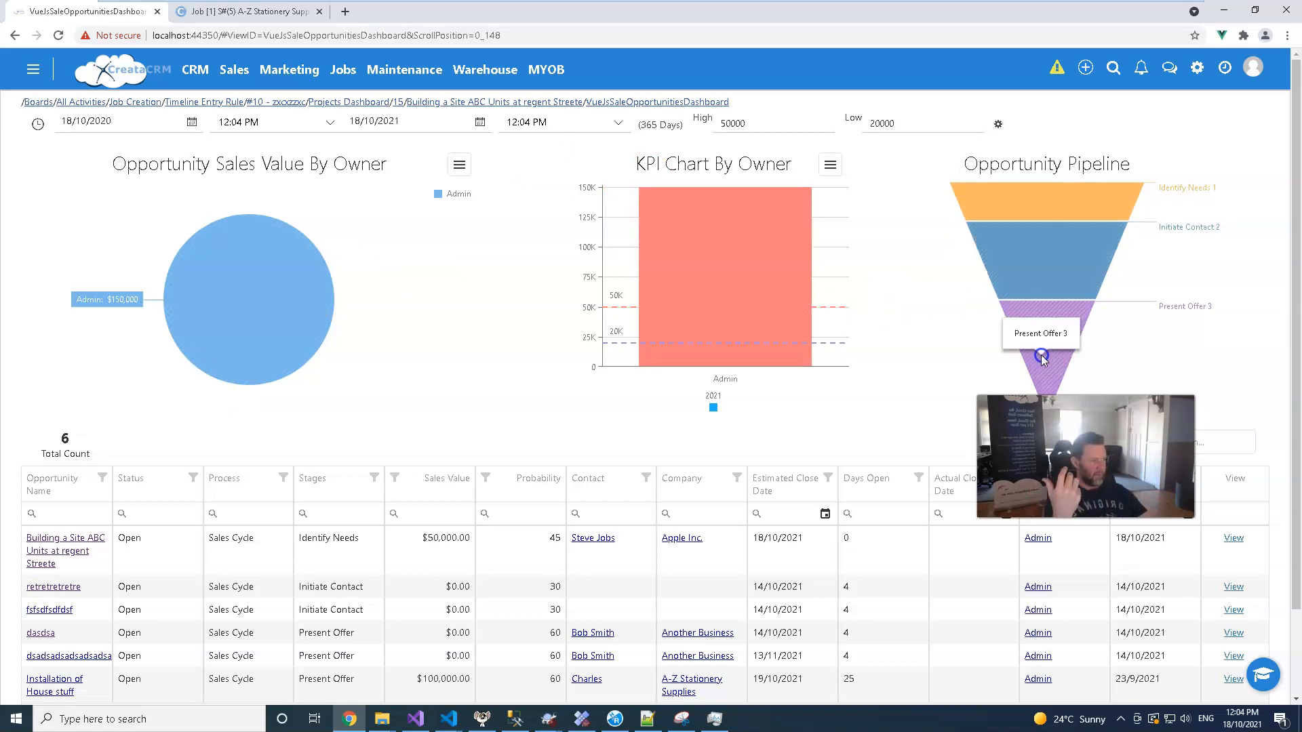
scroll(1044, 339, "down", 2)
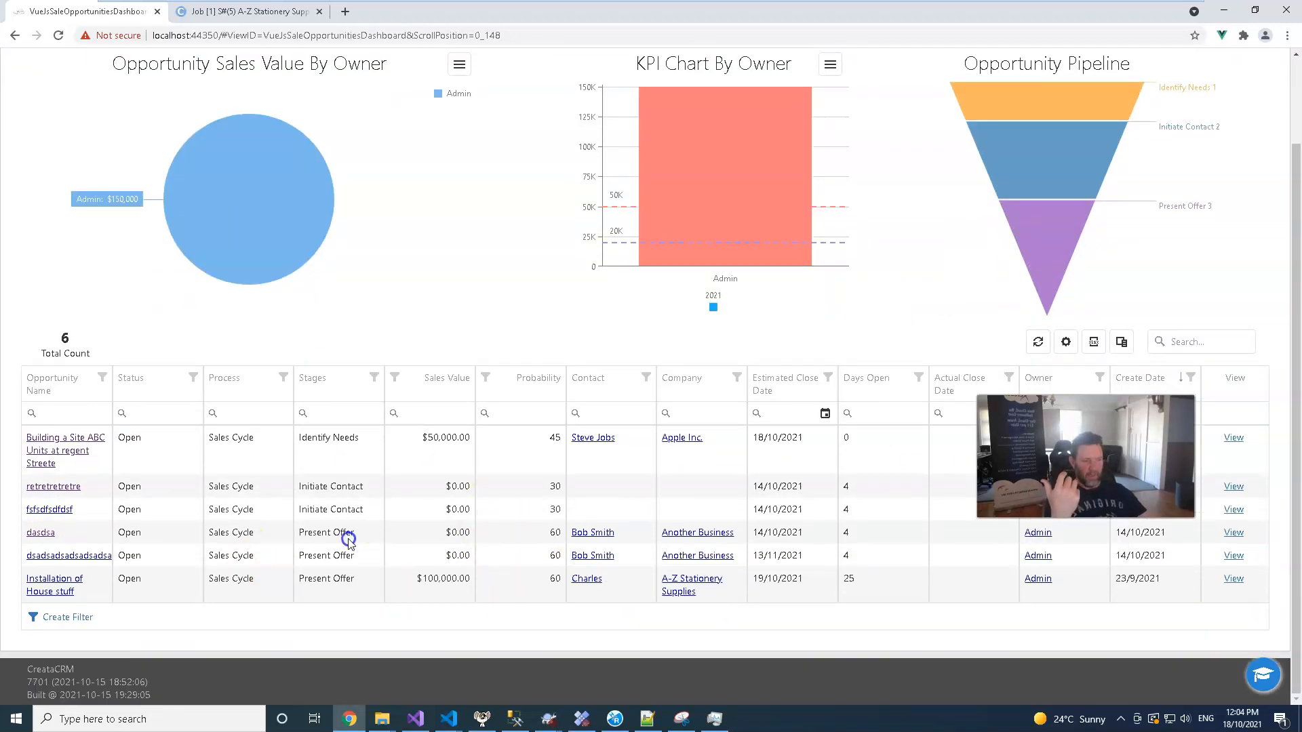
scroll(336, 522, "up", 2)
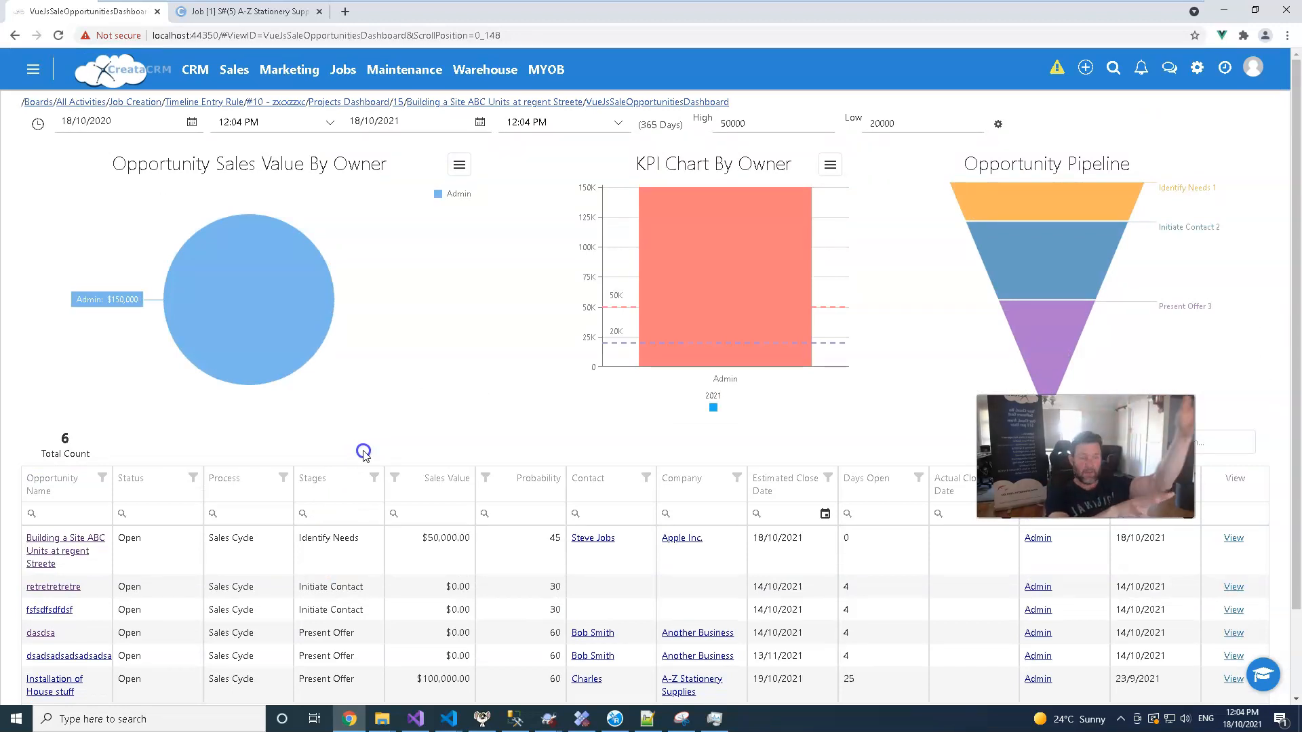
Move the Building a Site ABC Units opportunity from Identify Needs to Present Offer on the opportunities sales board and view its card summary
left_click(238, 74)
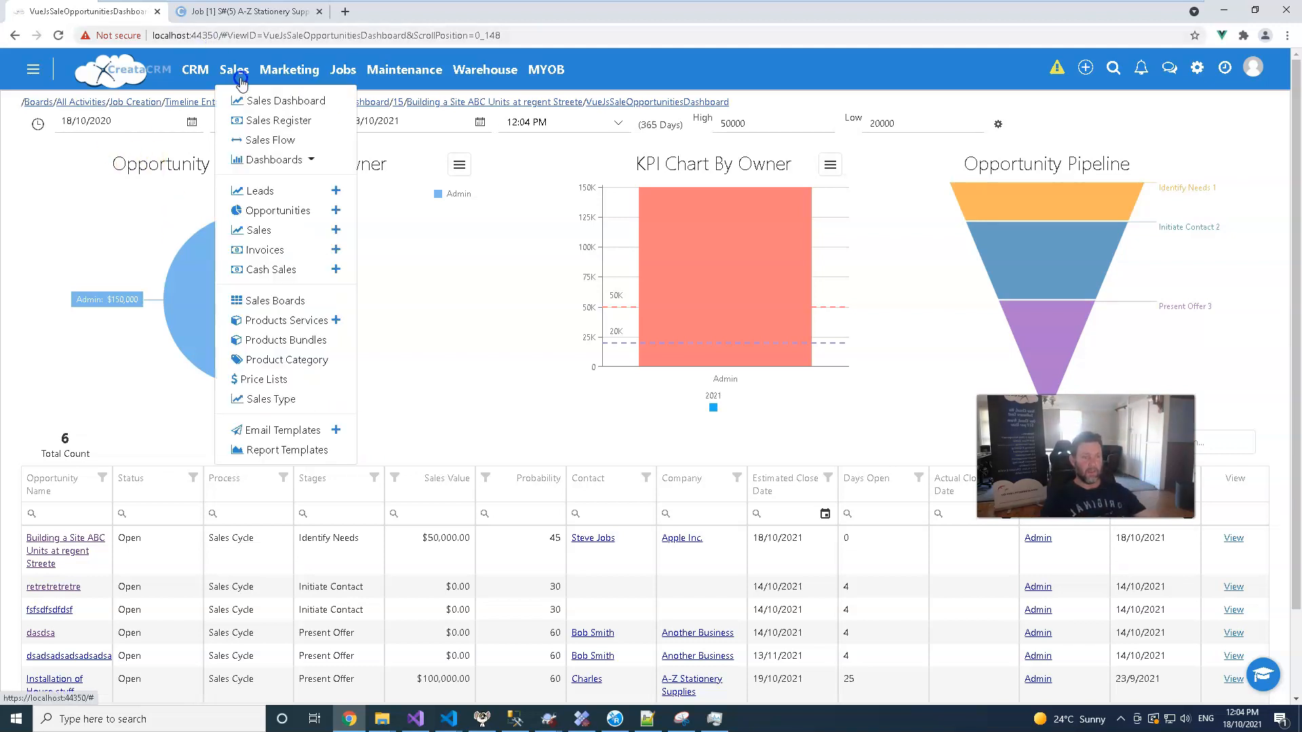
left_click(272, 300)
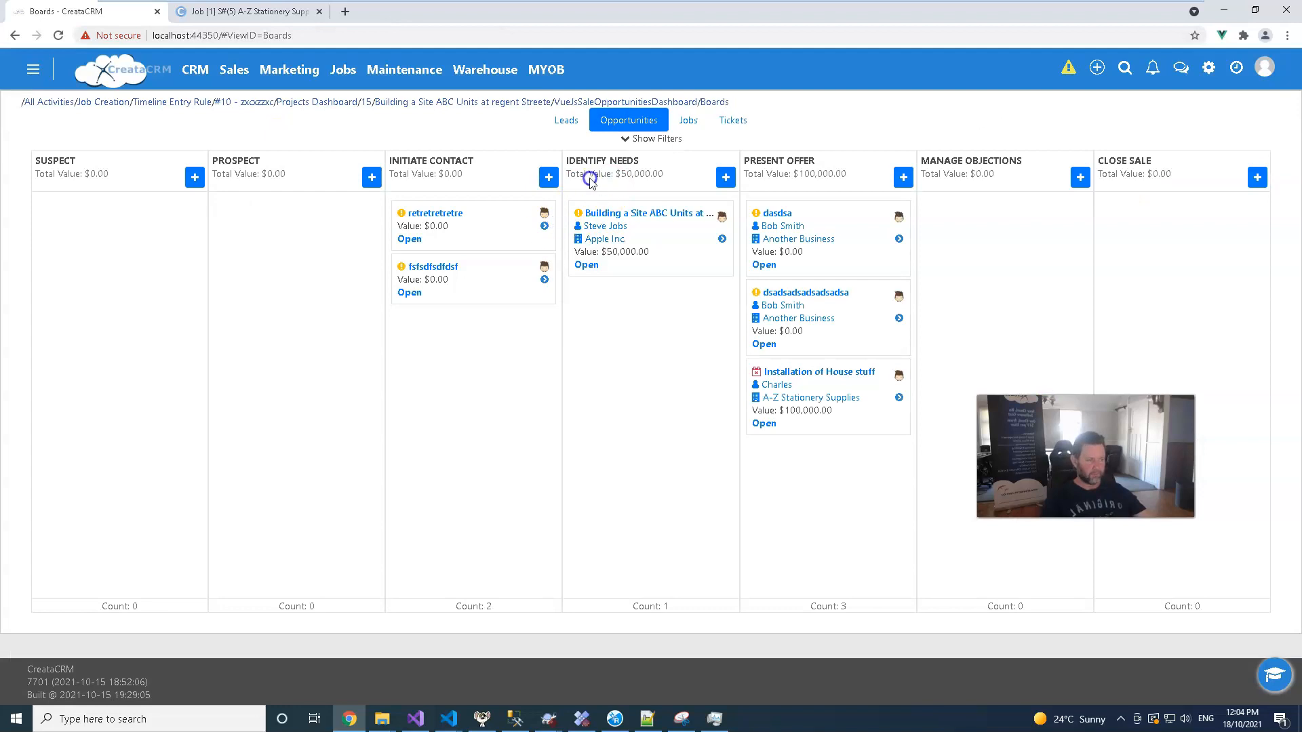
left_click_drag(587, 207, 799, 258)
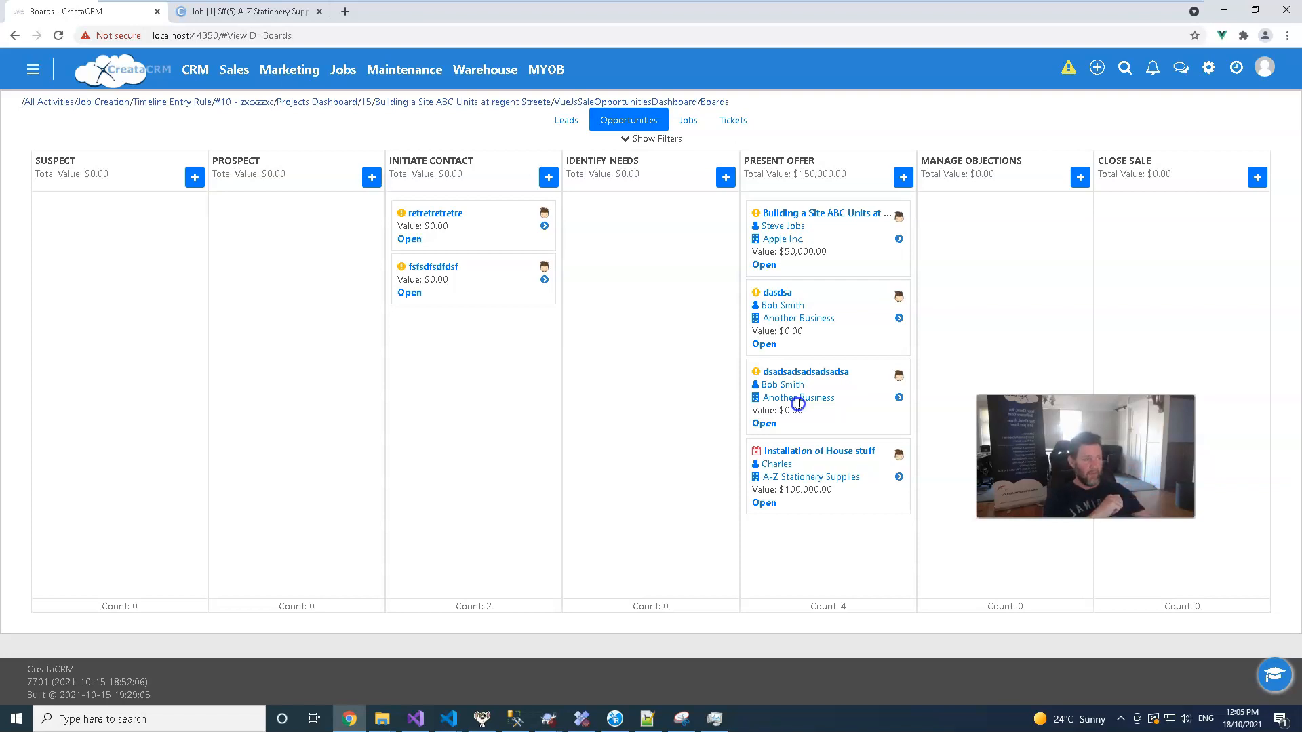
left_click_drag(781, 220, 789, 652)
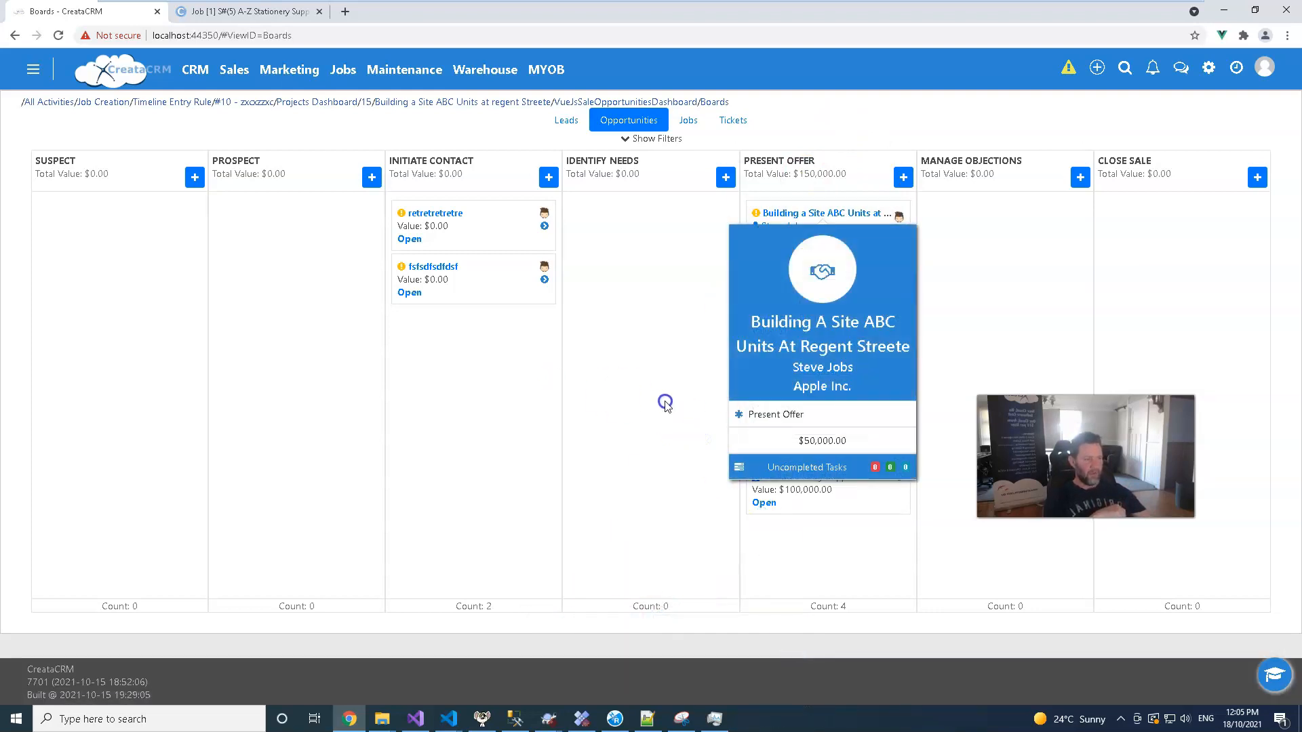